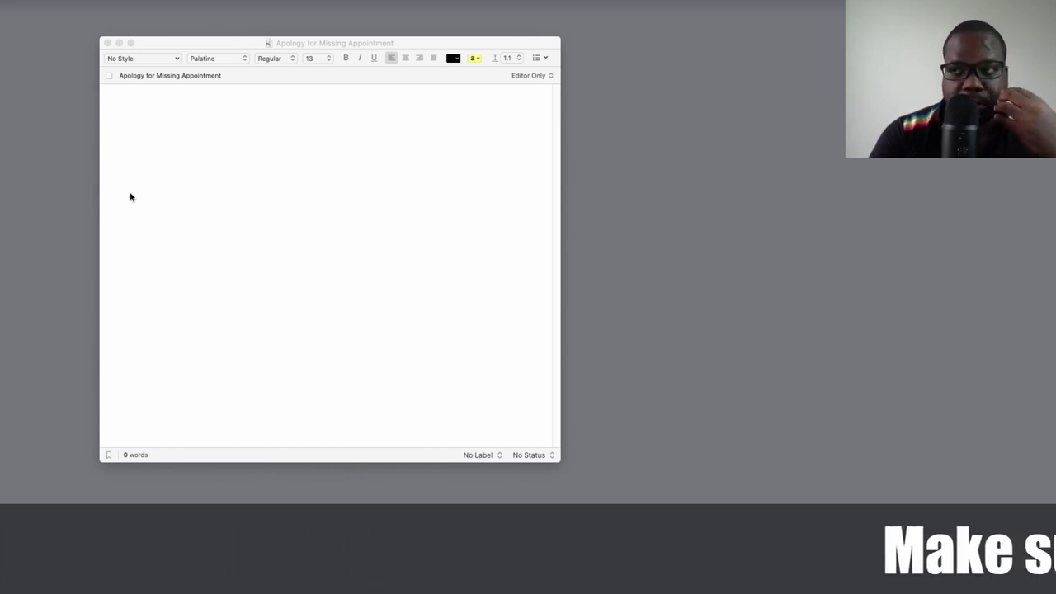
pyautogui.click(151, 153)
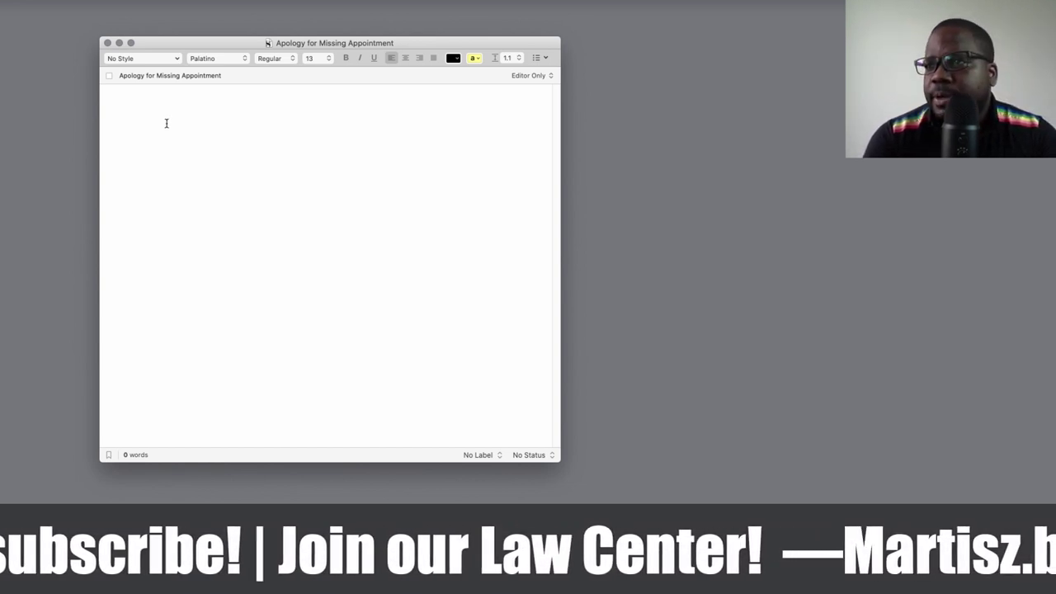
pyautogui.write('Yes')
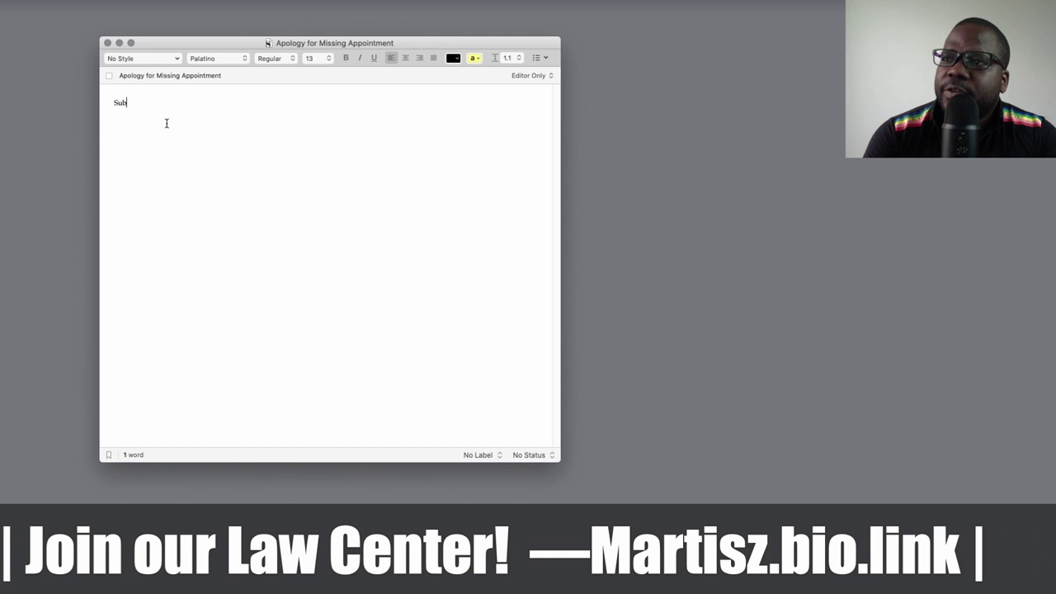
pyautogui.press('BackSpace')
pyautogui.press('BackSpace')
pyautogui.press('BackSpace')
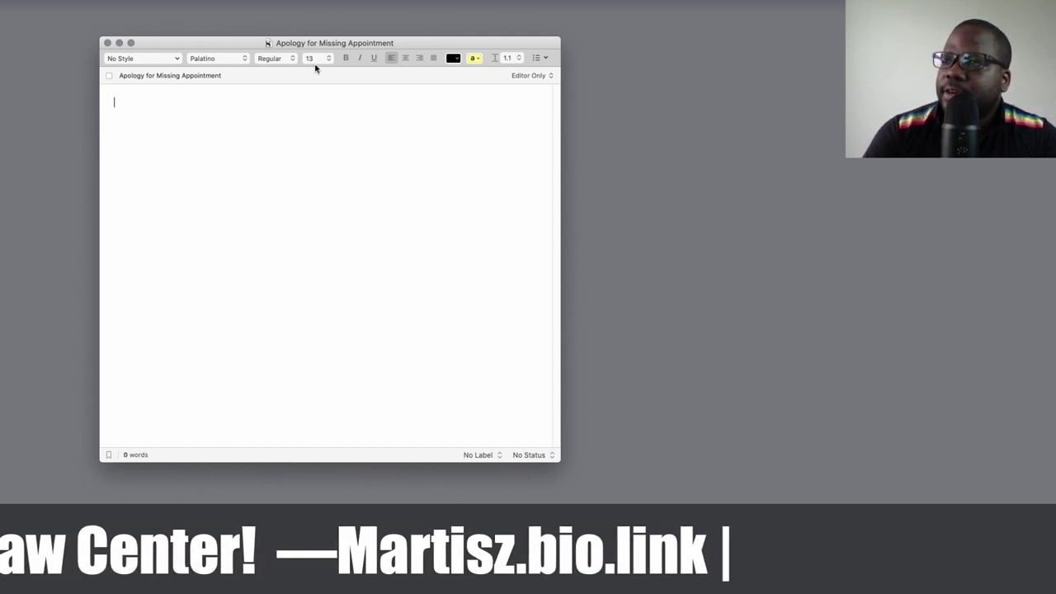
# Step: Write the heading line "Subject: Apology for mission meeting" in bold at font size 24
pyautogui.click(322, 57)
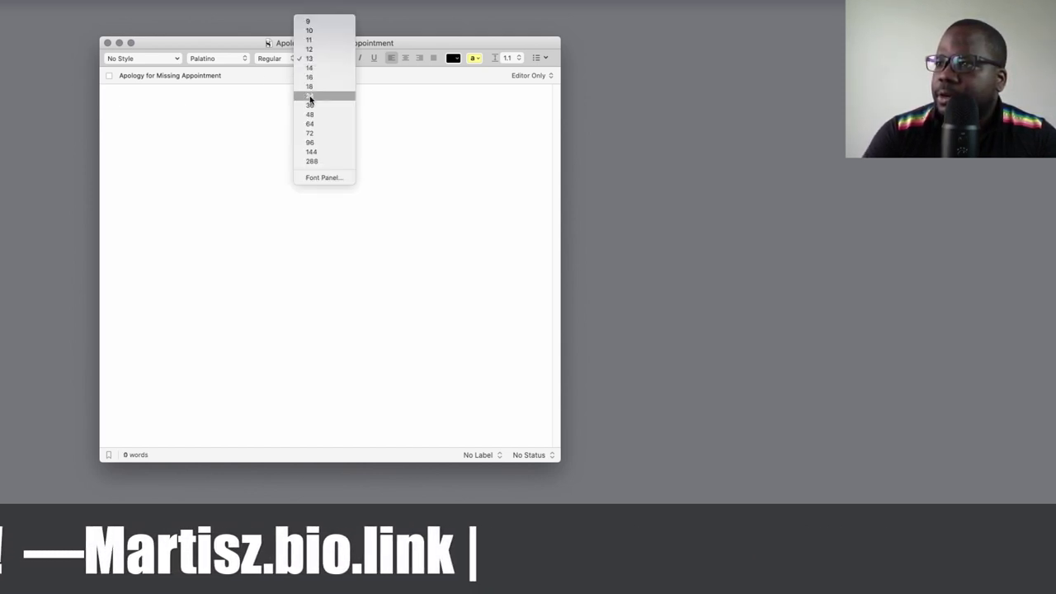
pyautogui.click(311, 96)
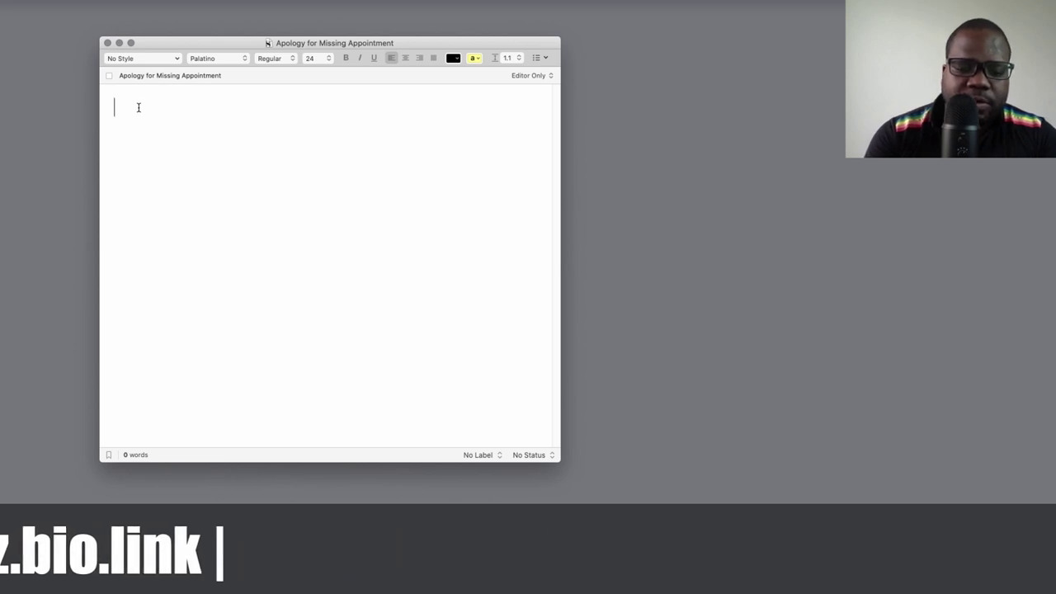
pyautogui.press('super+b')
pyautogui.write('Subject: Apo')
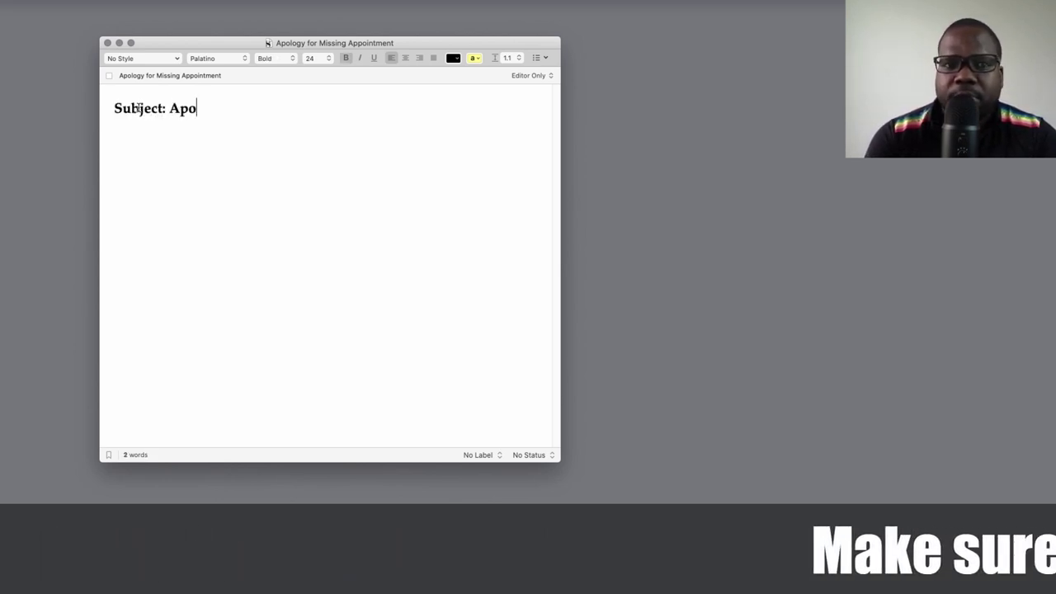
pyautogui.write('logy fo')
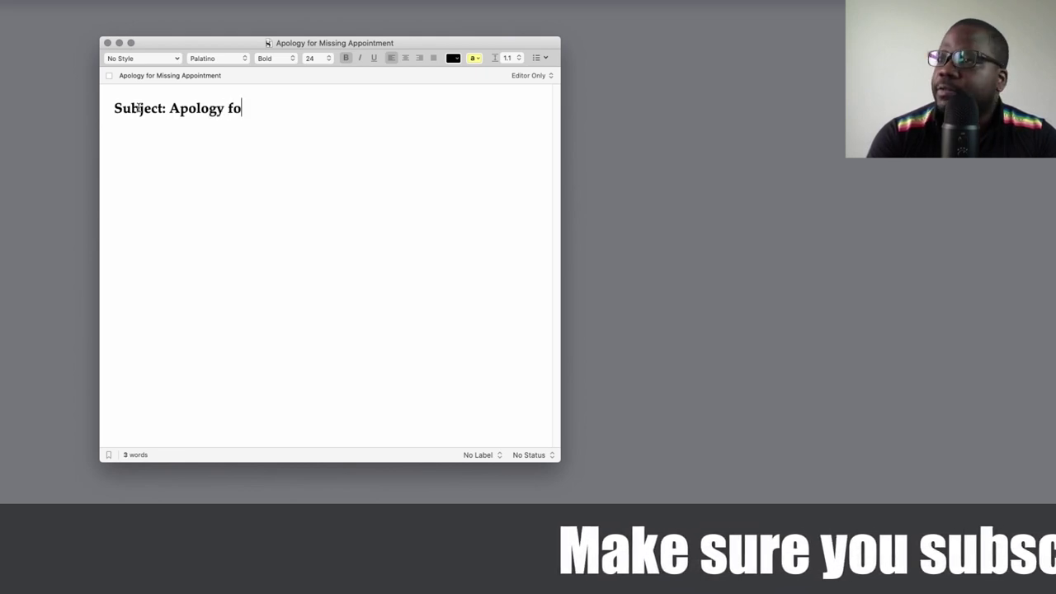
pyautogui.write('r mission')
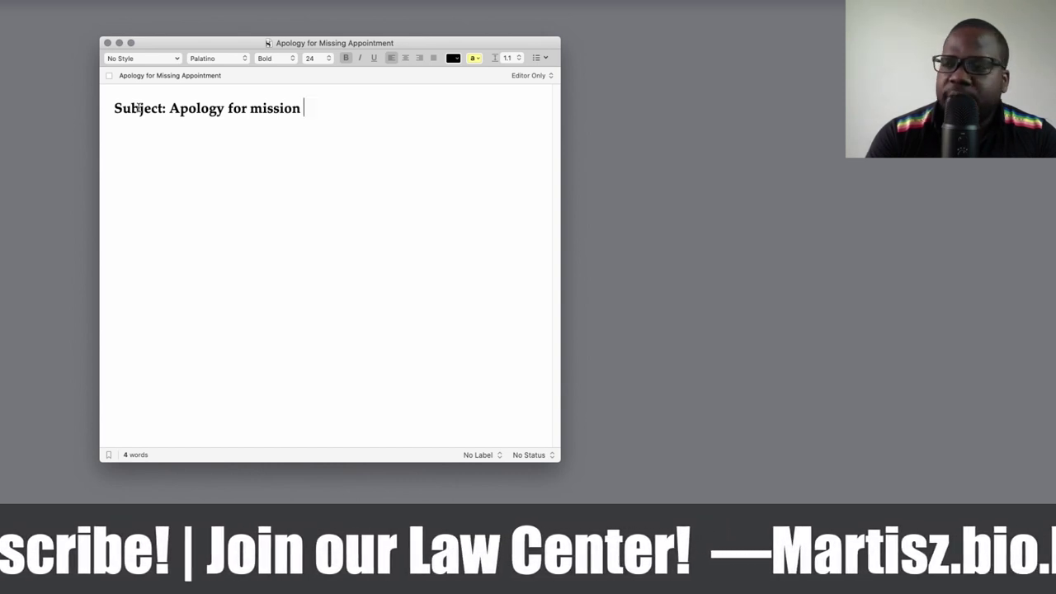
pyautogui.write('meeting')
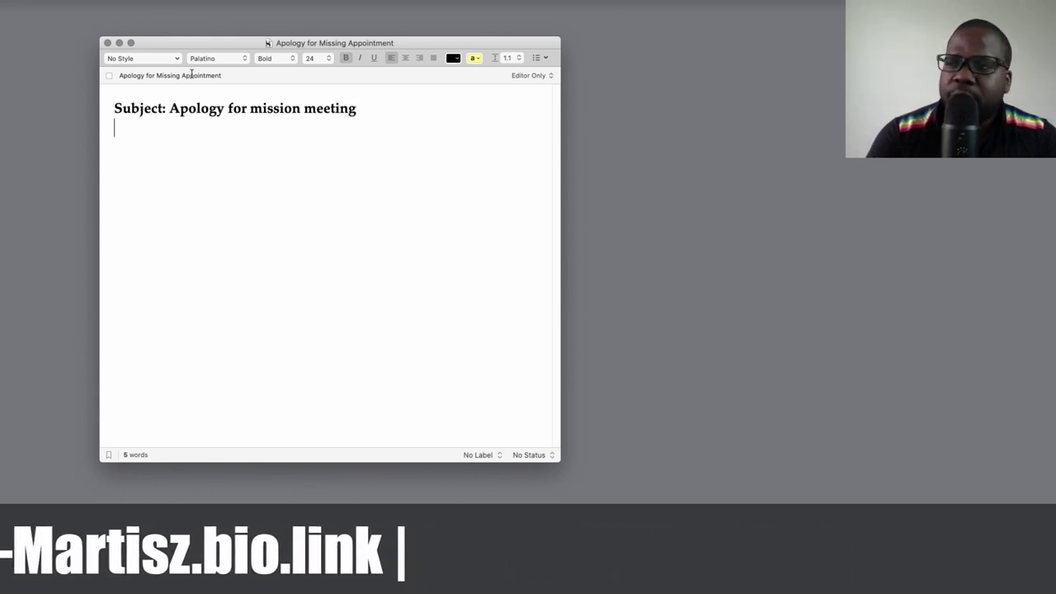
# Step: Change the capital A of "Apology" in the subject line to a lowercase "a"
pyautogui.click(181, 110)
pyautogui.press('BackSpace')
pyautogui.write('a')
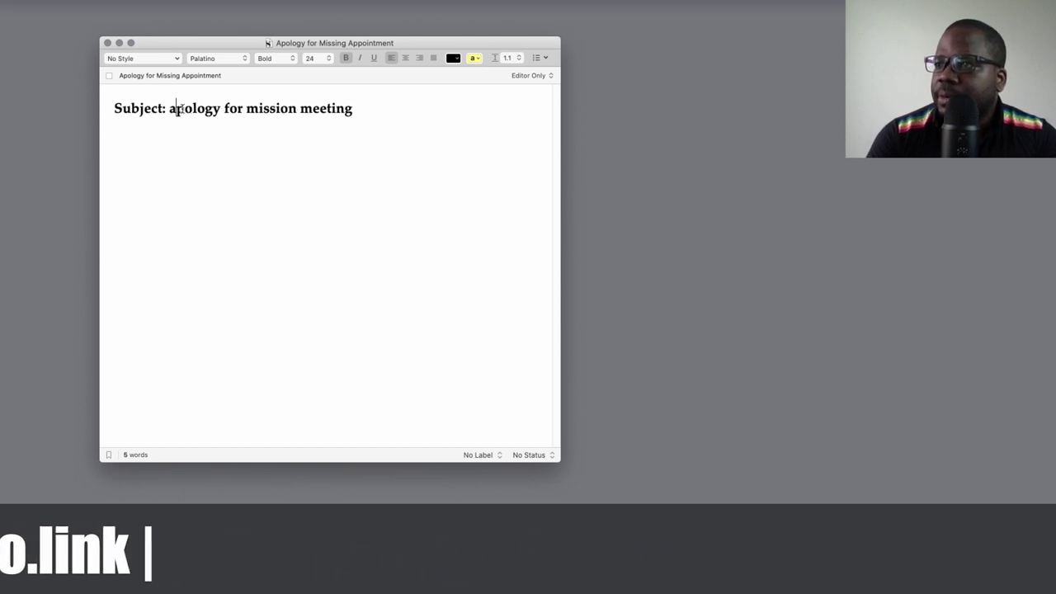
pyautogui.press('BackSpace')
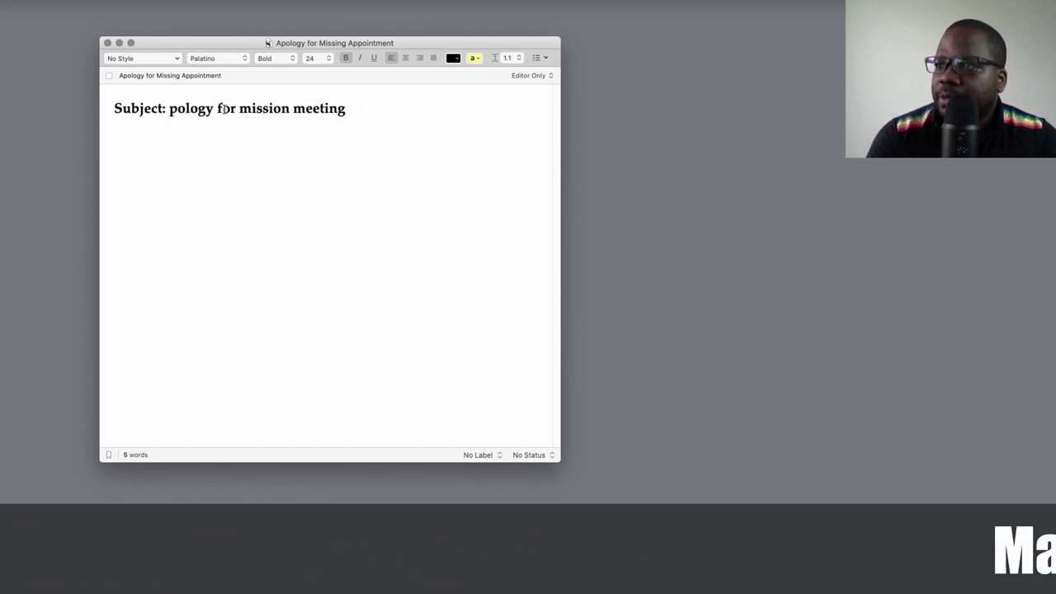
pyautogui.write('a')
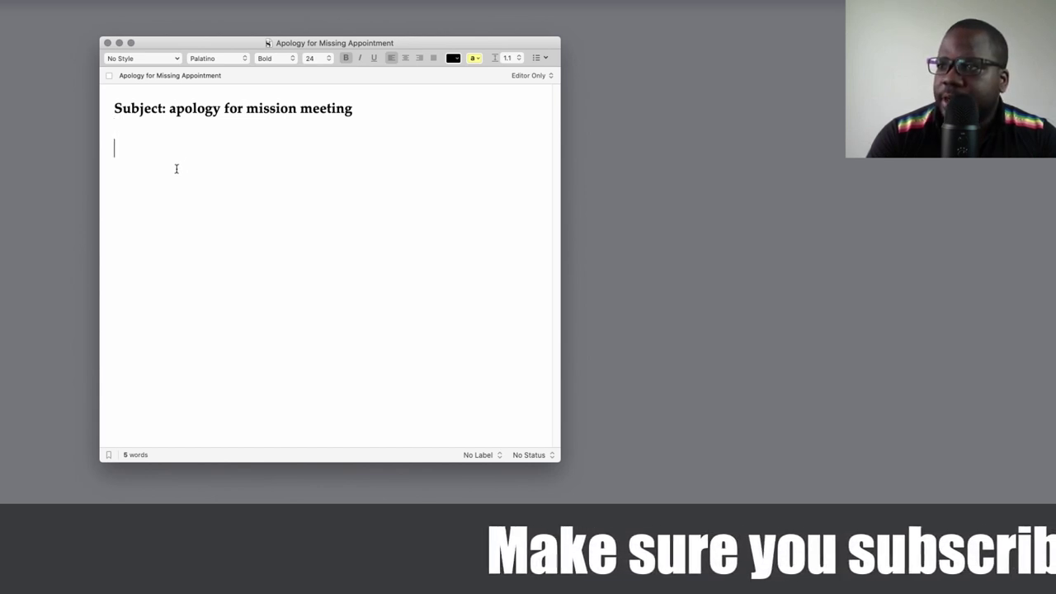
# Step: Turn off bold and start the salutation "Dear [ ]" below the subject line, leaving a blank line between
pyautogui.press('super+b')
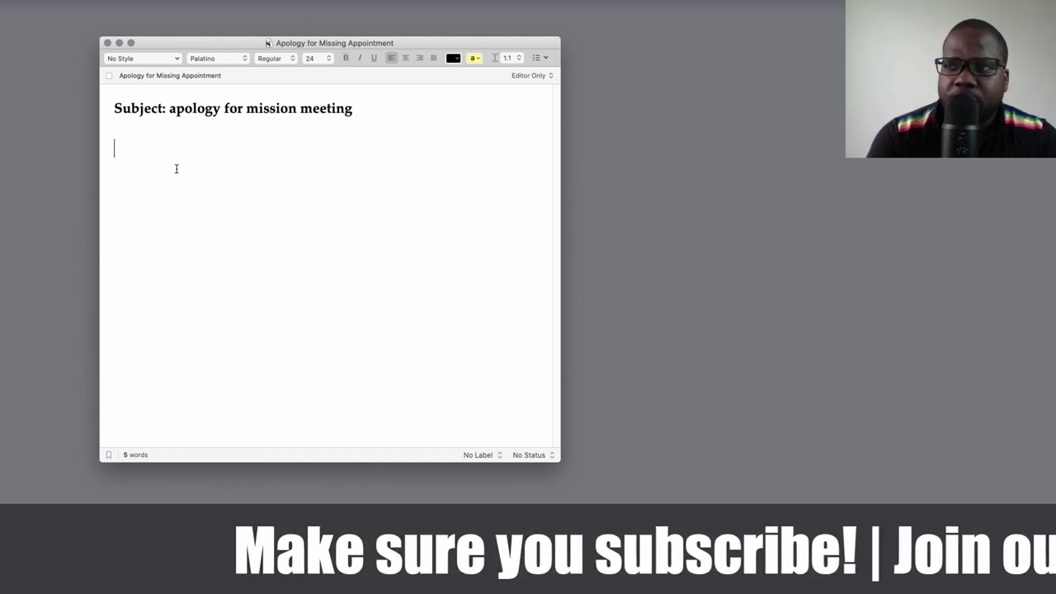
pyautogui.write('Dea')
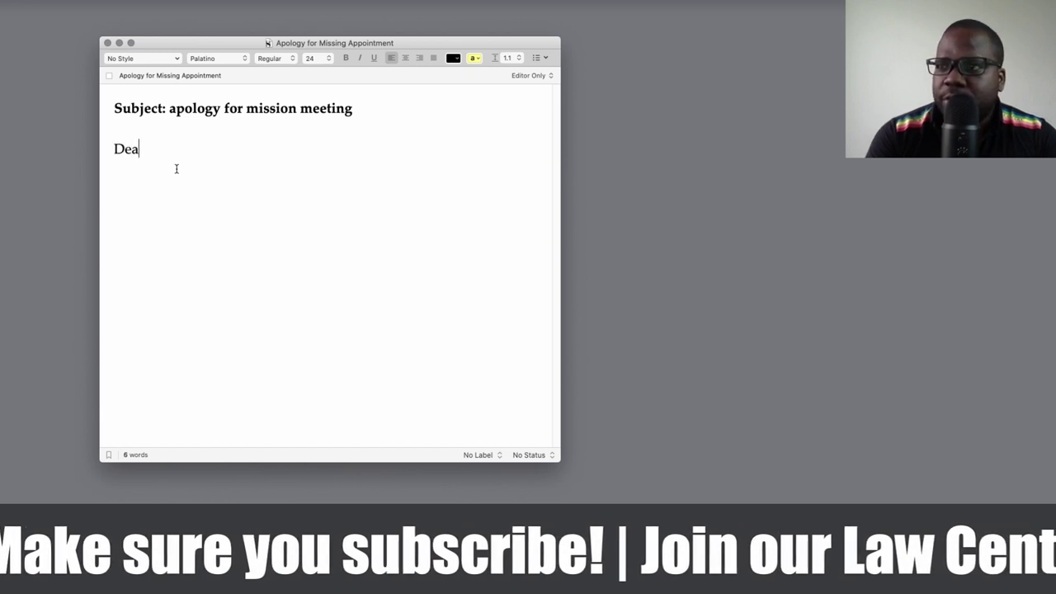
pyautogui.write('r, []')
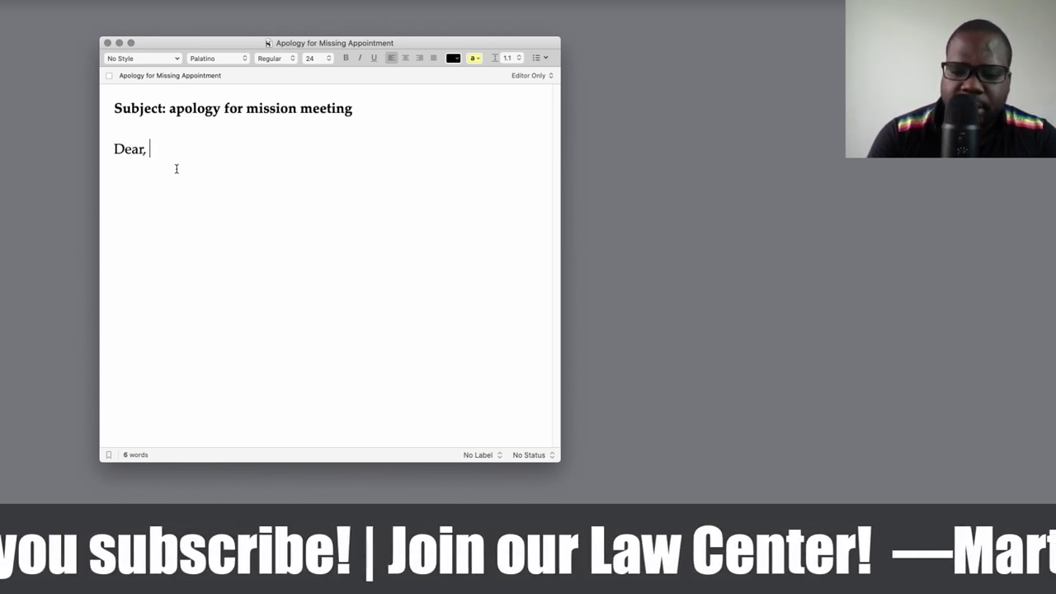
pyautogui.press('BackSpace')
pyautogui.press('BackSpace')
pyautogui.press('BackSpace')
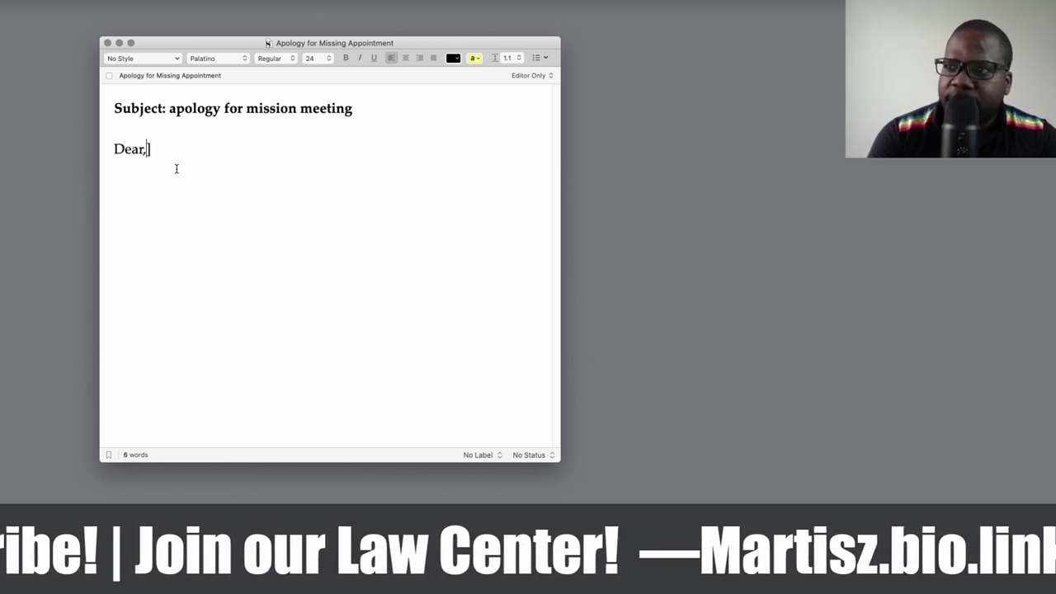
pyautogui.write('[ ')
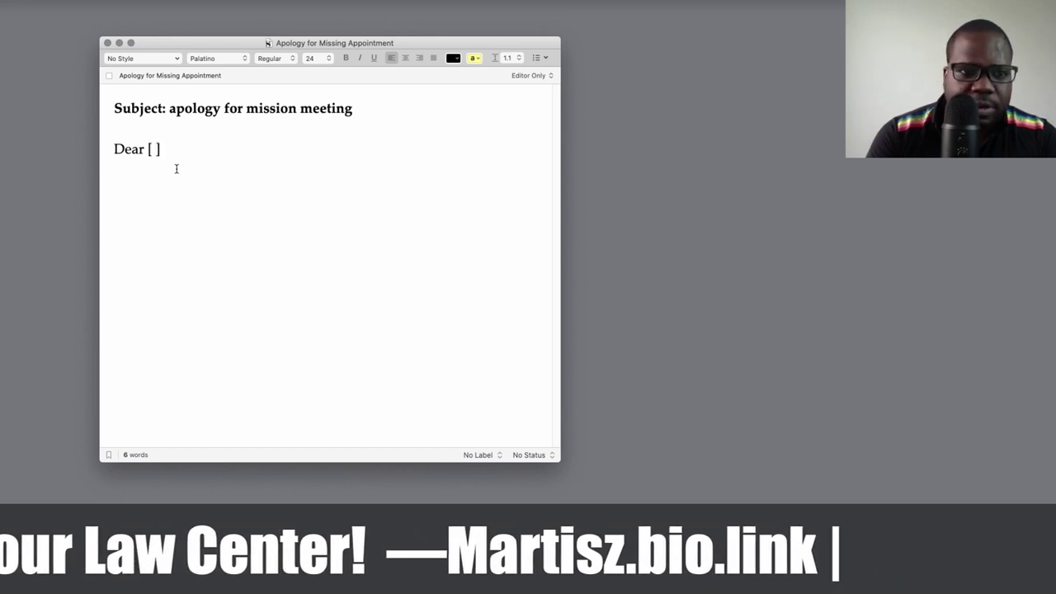
pyautogui.write('c')
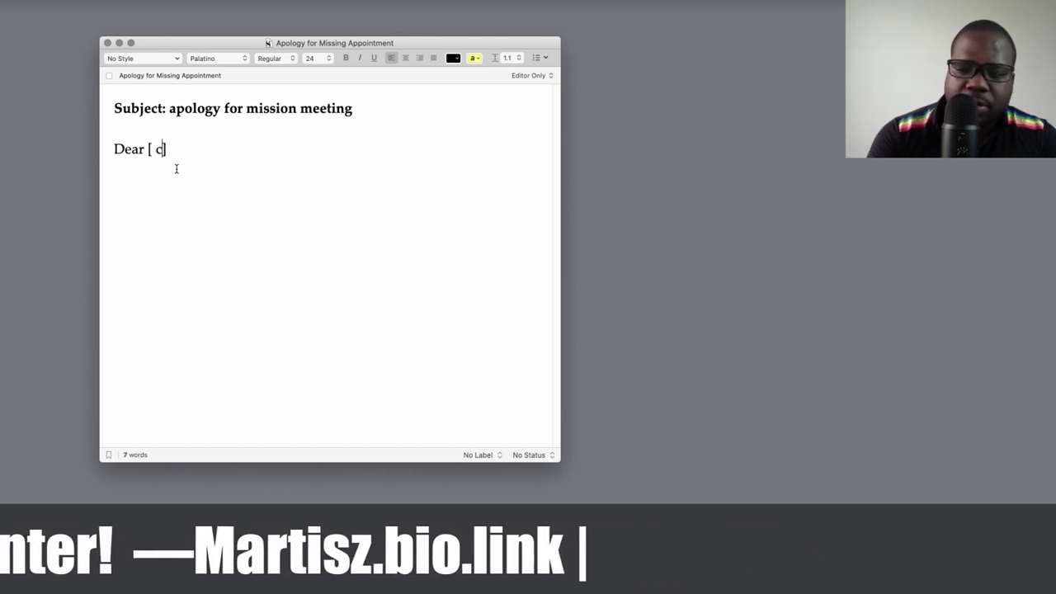
pyautogui.write('ustomer')
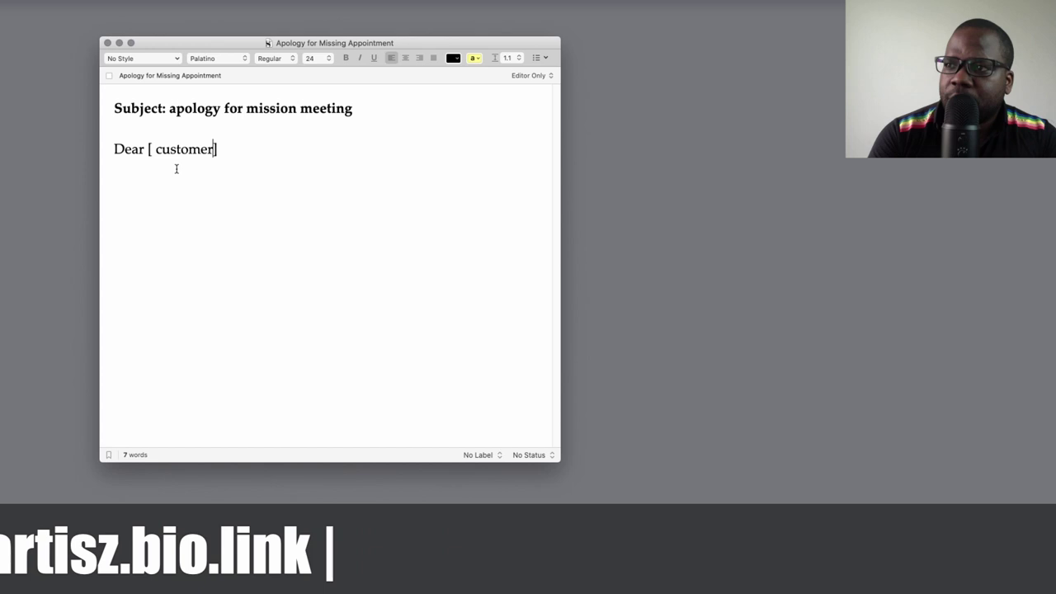
pyautogui.press('BackSpace')
pyautogui.press('BackSpace')
pyautogui.press('BackSpace')
pyautogui.press('BackSpace')
pyautogui.press('BackSpace')
pyautogui.press('BackSpace')
pyautogui.press('BackSpace')
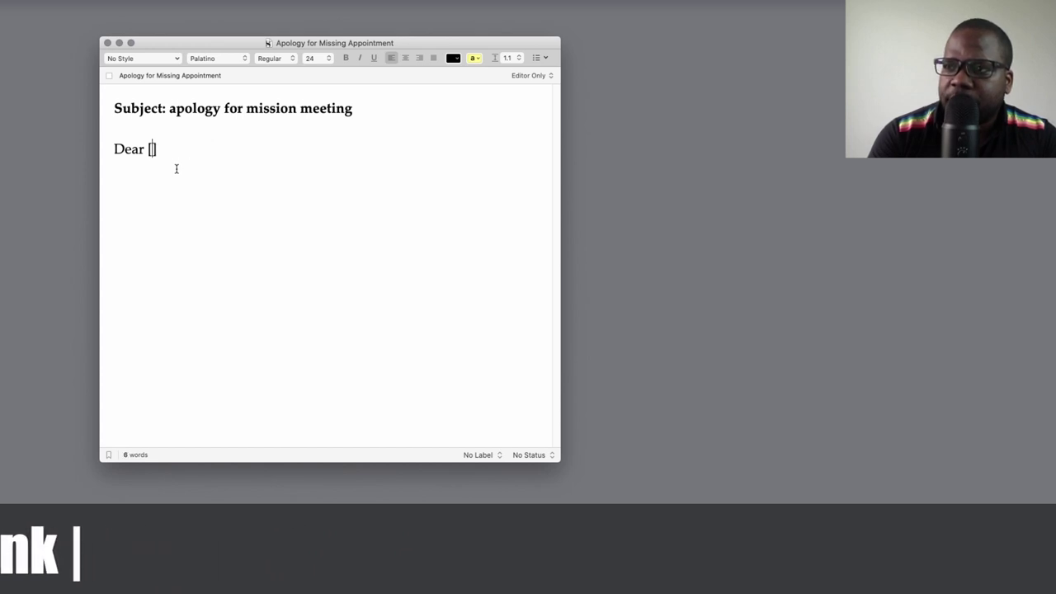
# Step: Fill the salutation's brackets with the placeholder "Contact name" and end the line with a comma
pyautogui.write('Contac')
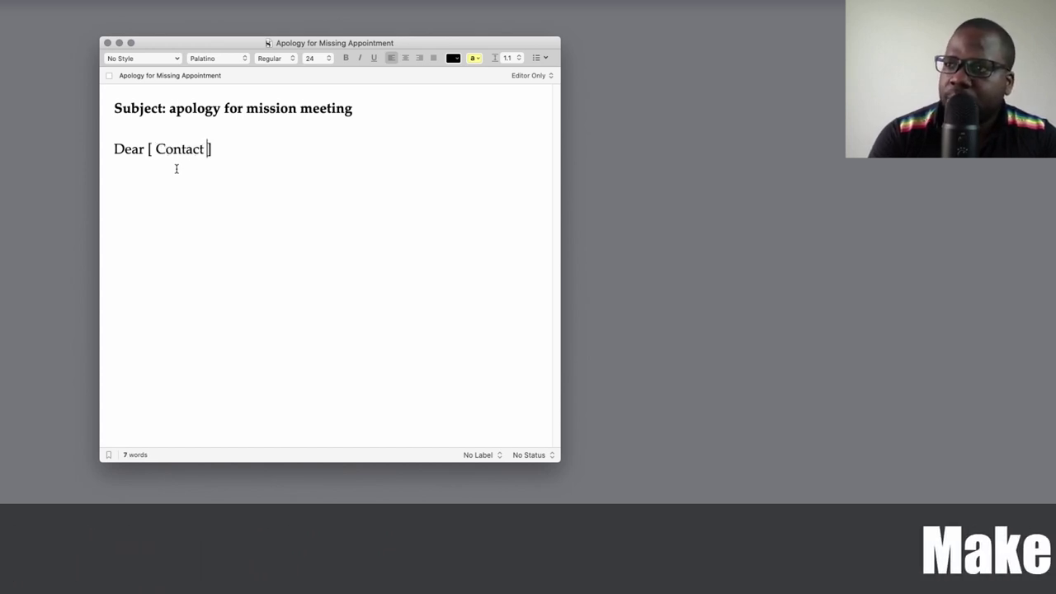
pyautogui.write('t ')
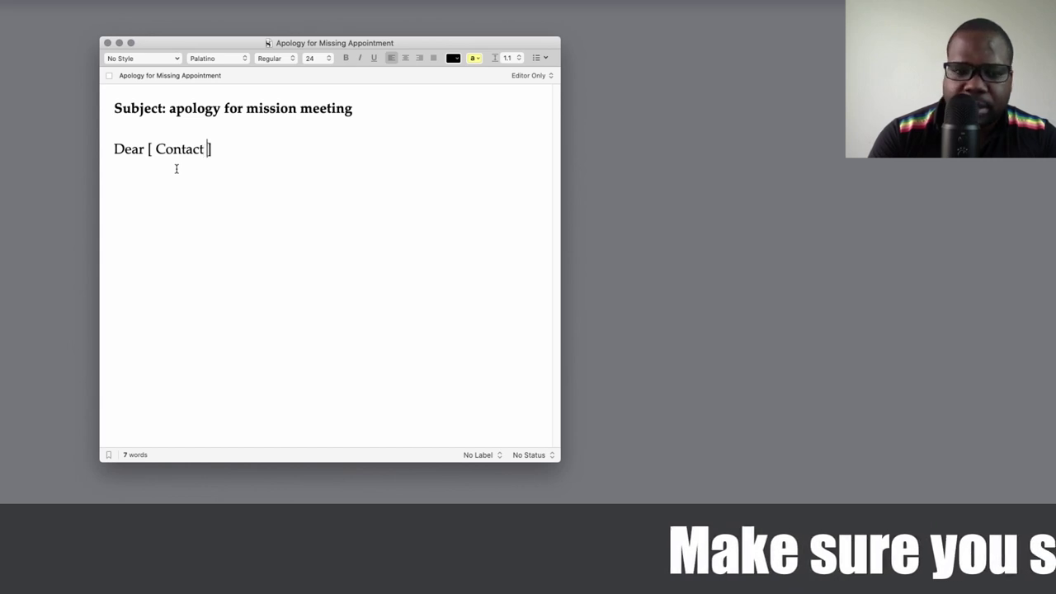
pyautogui.write('name]')
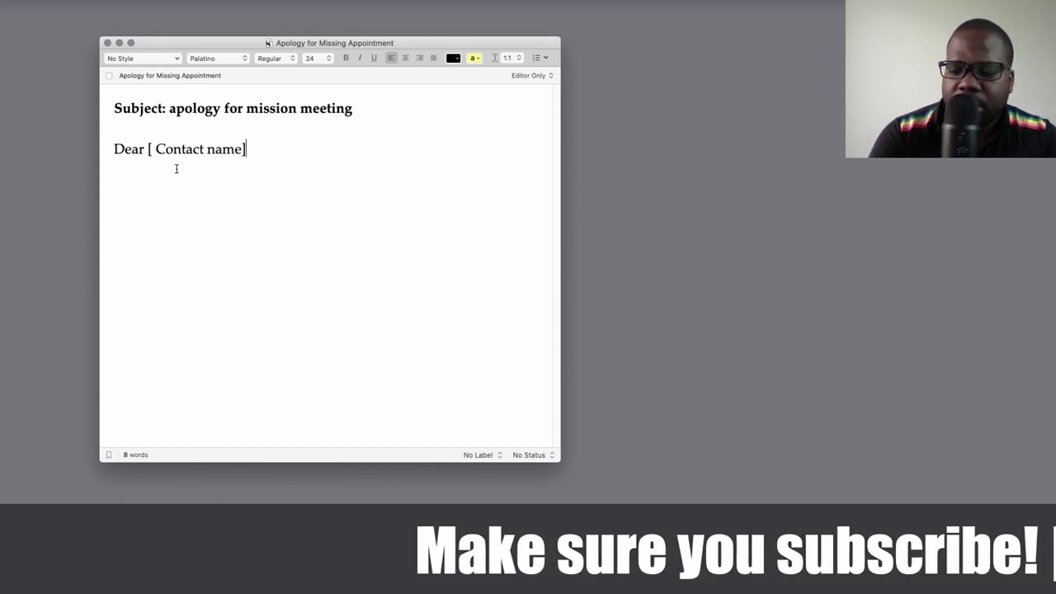
pyautogui.write(',')
pyautogui.press('Return')
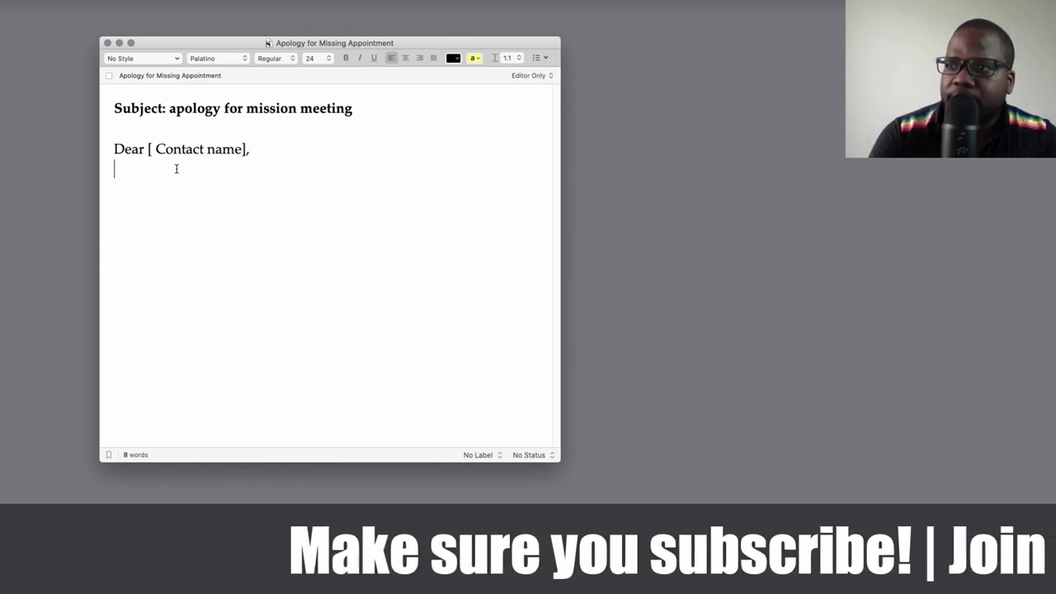
# Step: Make the contact name placeholder in the salutation bold, including both square brackets
pyautogui.click(244, 149)
pyautogui.hotkey('shift', 'alt', 'Left')
pyautogui.hotkey('shift', 'alt', 'Left')
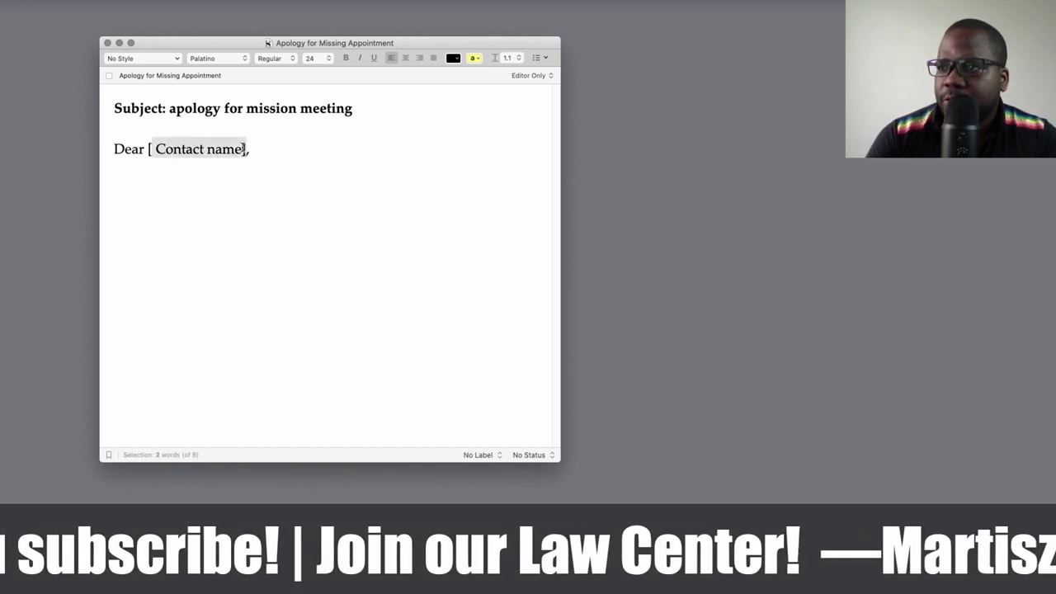
pyautogui.hotkey('shift', 'Left')
pyautogui.hotkey('shift', 'Left')
pyautogui.press('super+b')
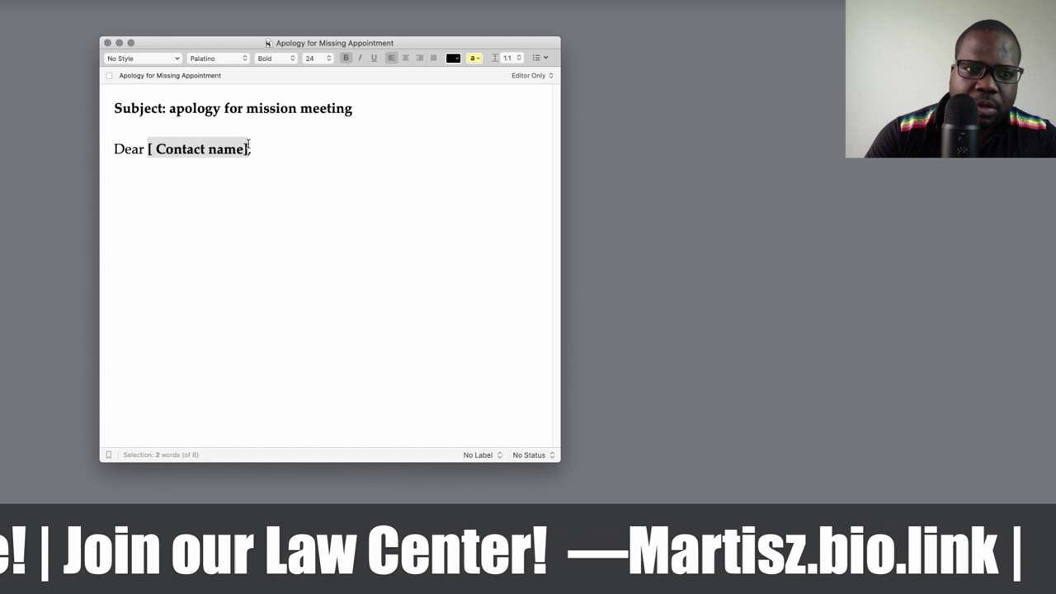
# Step: Remove the space after the placeholder's opening bracket and set the comma following the closing bracket in regular weight
pyautogui.click(153, 148)
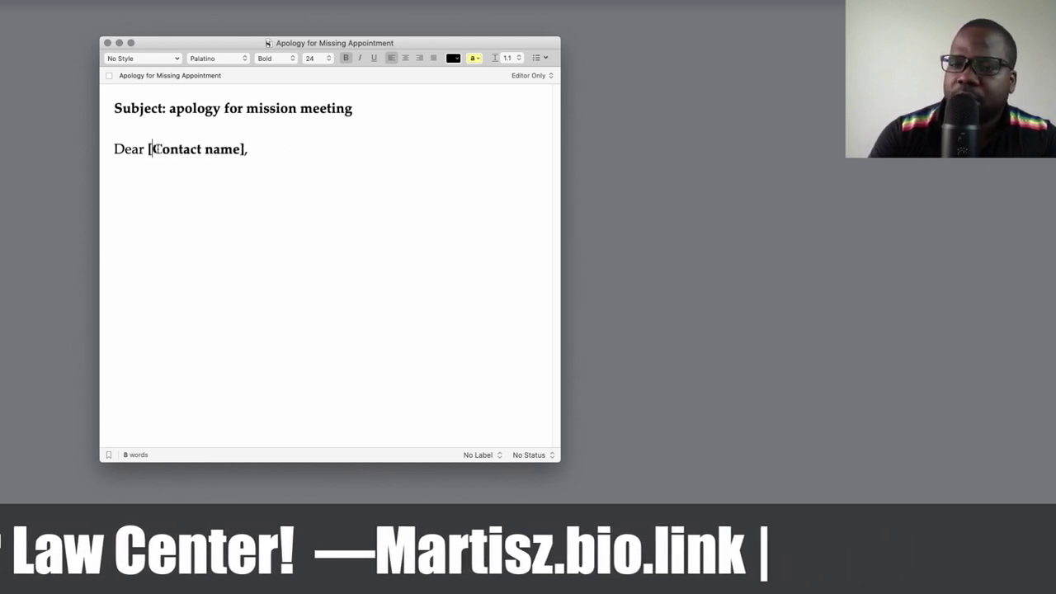
pyautogui.click(246, 149)
pyautogui.press('super+b')
pyautogui.write(',')
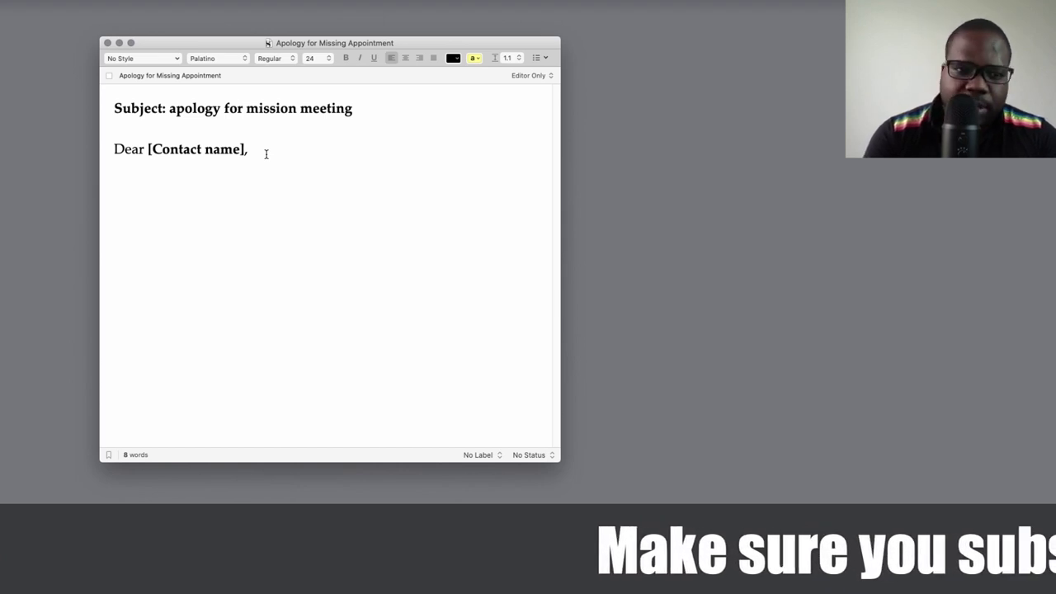
# Step: Below a blank line, write "I want to apologize to you - there is utterly no excuses for my not meeting with you on [date]"
pyautogui.press('Return')
pyautogui.press('Return')
pyautogui.write('I want to ')
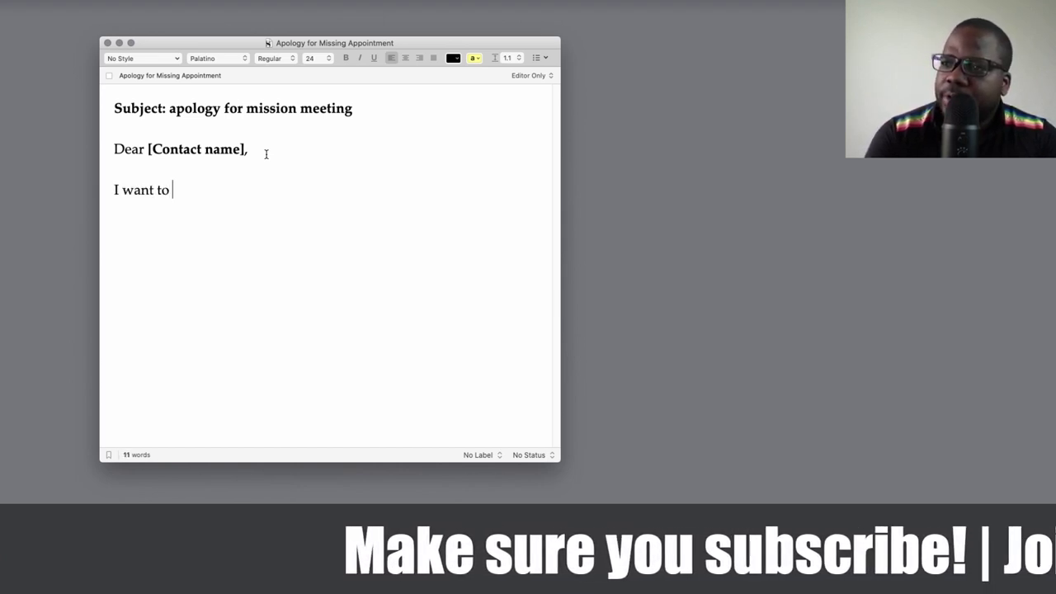
pyautogui.write('apologize')
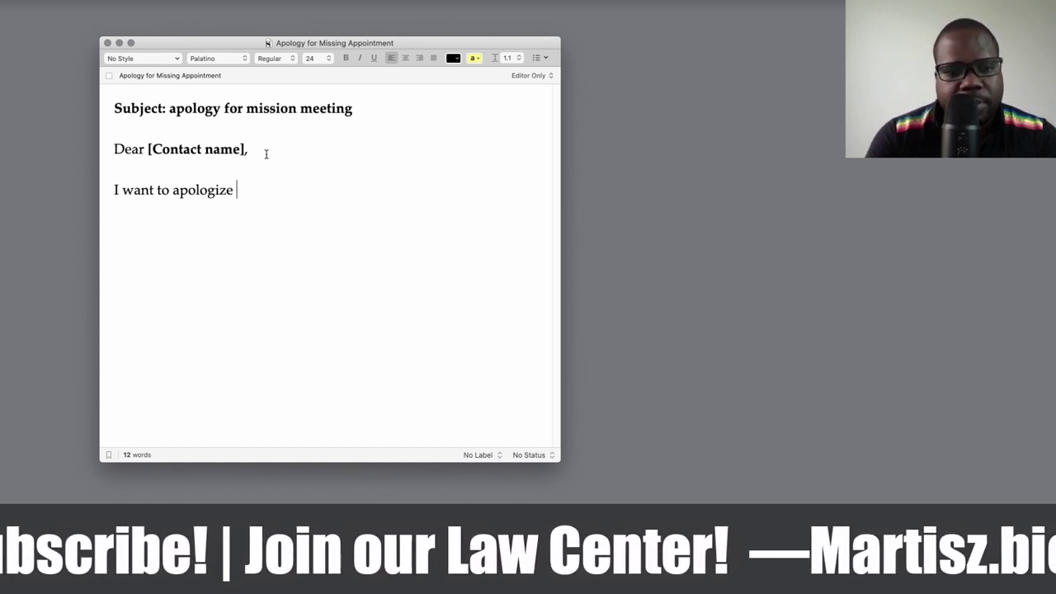
pyautogui.write('to you')
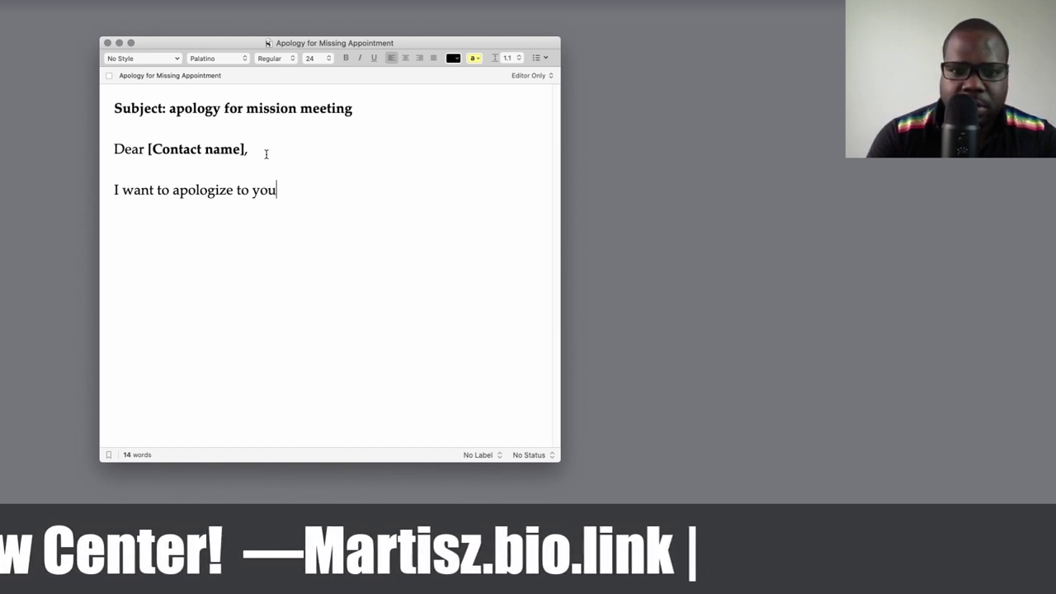
pyautogui.write(' - there')
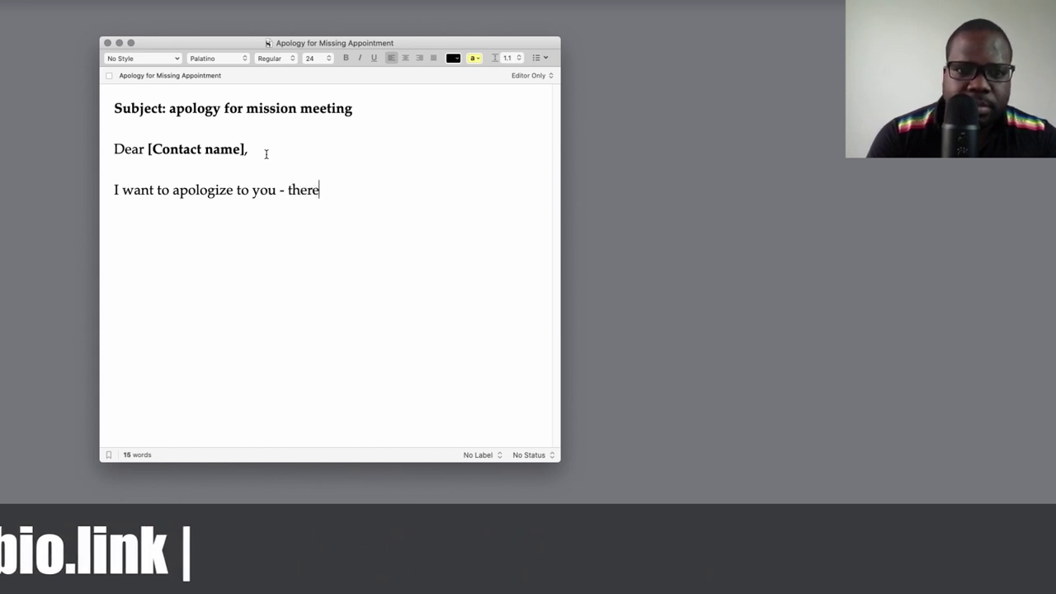
pyautogui.write(' is utterly no excu')
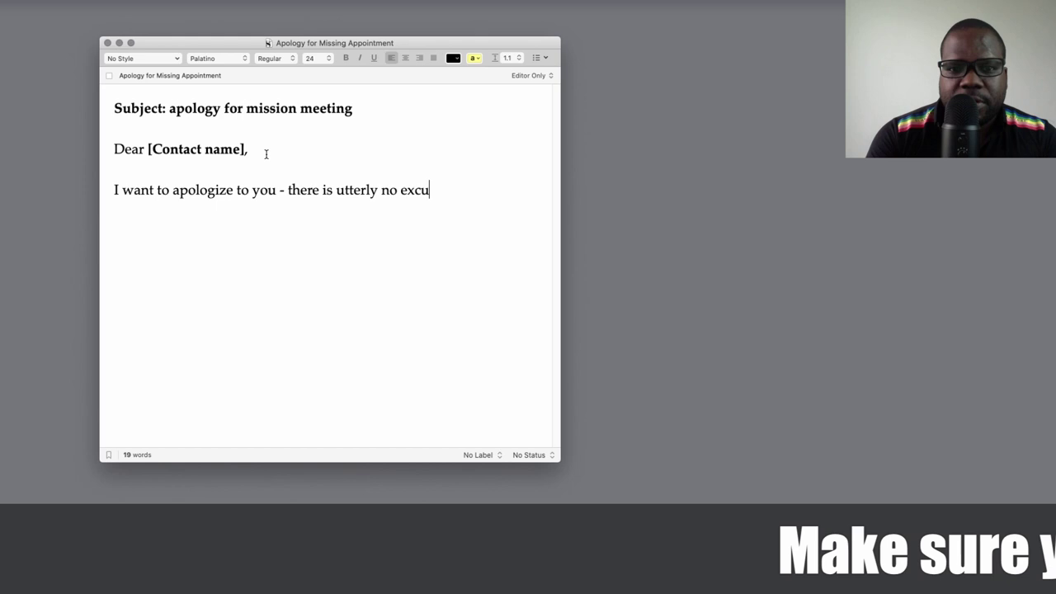
pyautogui.write('ses for my not')
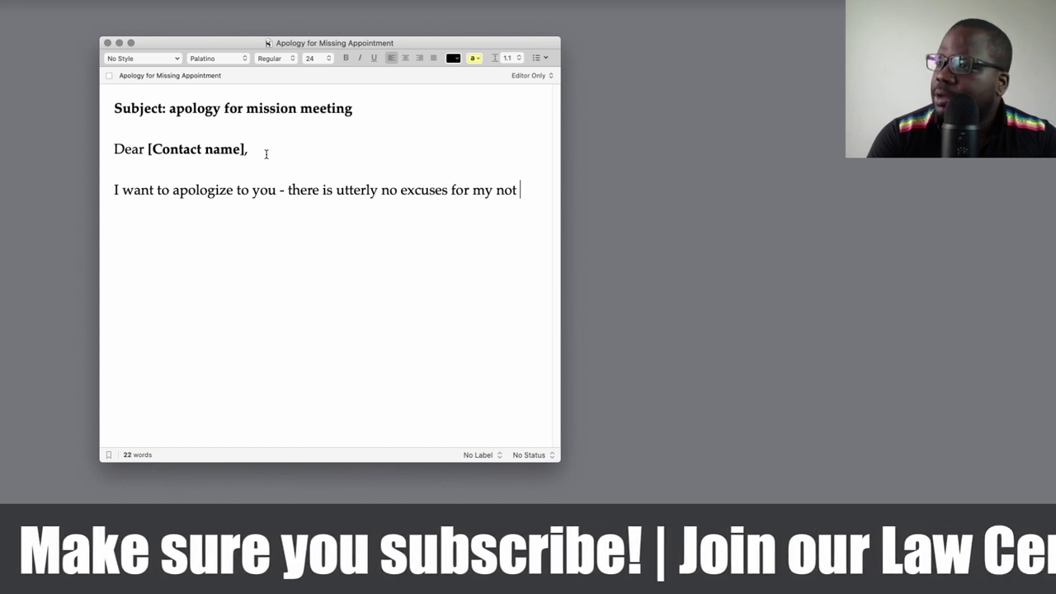
pyautogui.write('meetin')
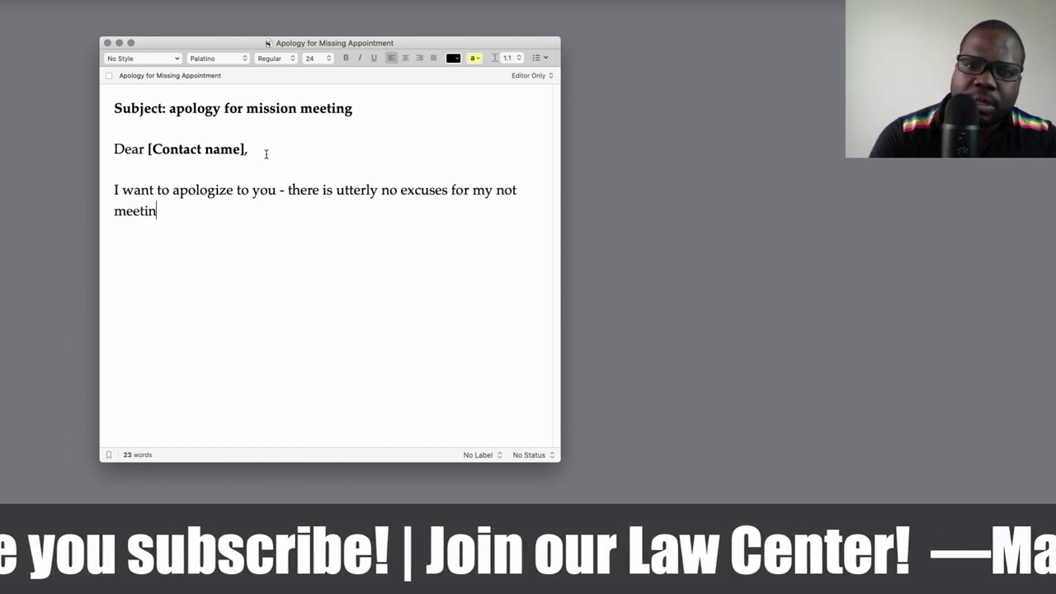
pyautogui.write('g with you')
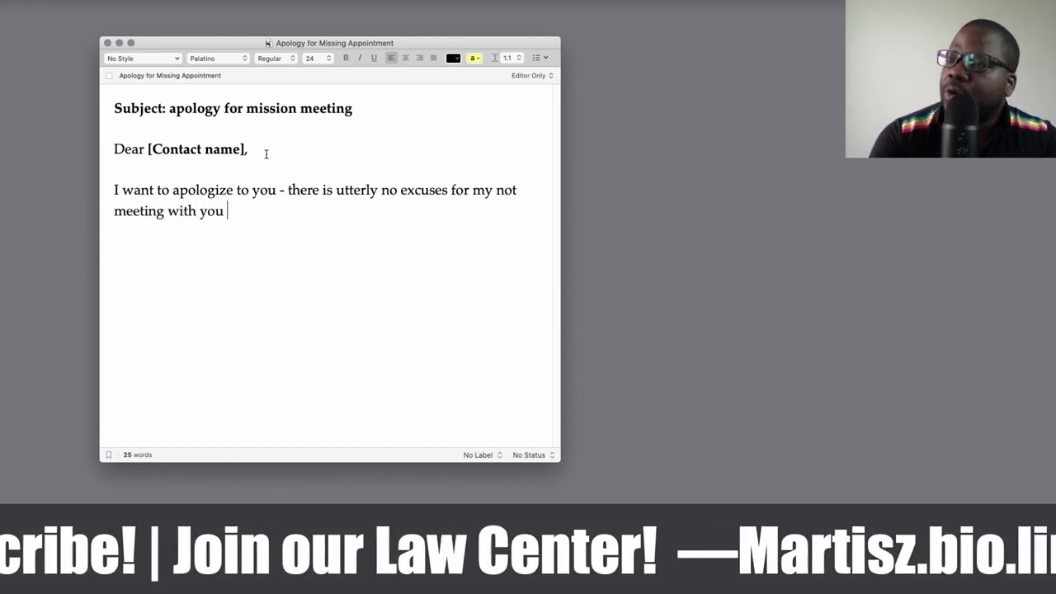
pyautogui.write(' on')
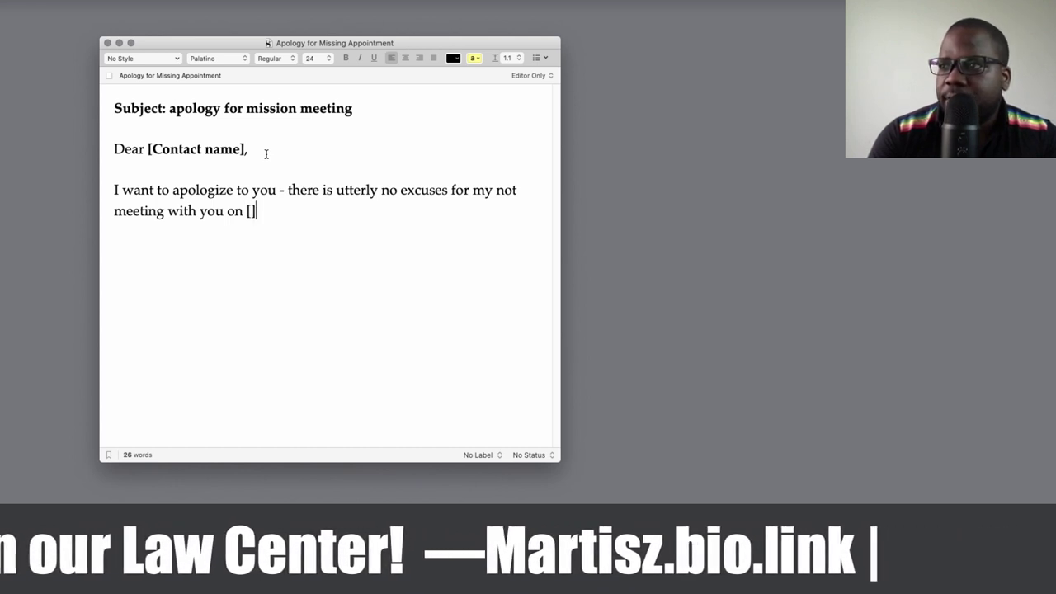
pyautogui.write(' [date')
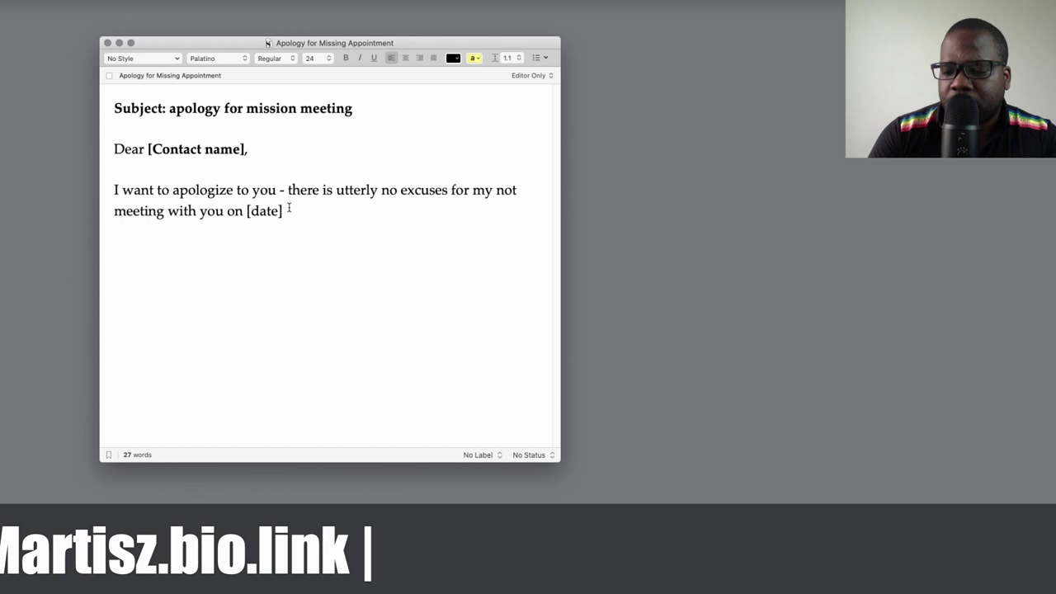
# Step: Make the date placeholder bold, including its brackets, and return to regular weight for the text that follows it
pyautogui.hotkey('shift', 'Left')
pyautogui.hotkey('shift', 'Left')
pyautogui.hotkey('shift', 'Left')
pyautogui.hotkey('shift', 'Left')
pyautogui.hotkey('shift', 'Left')
pyautogui.hotkey('shift', 'Left')
pyautogui.press('super+b')
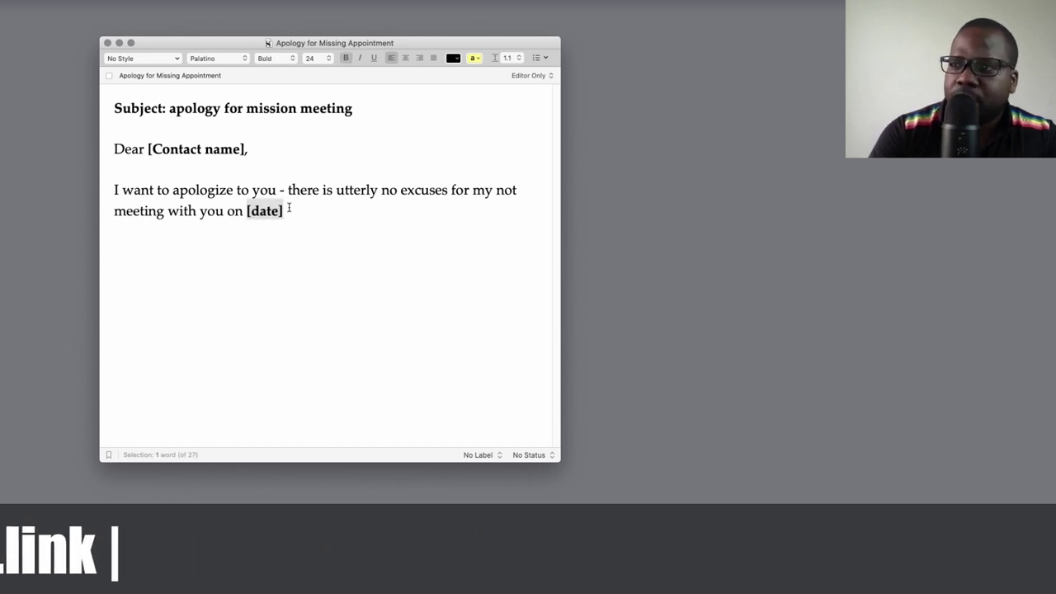
pyautogui.press('Right')
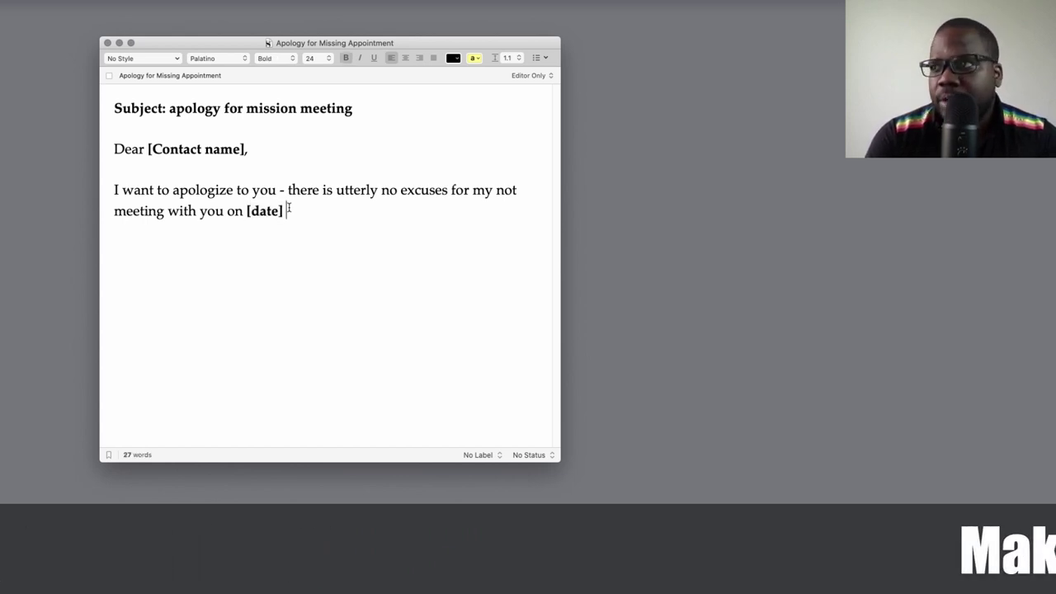
pyautogui.press('super+b')
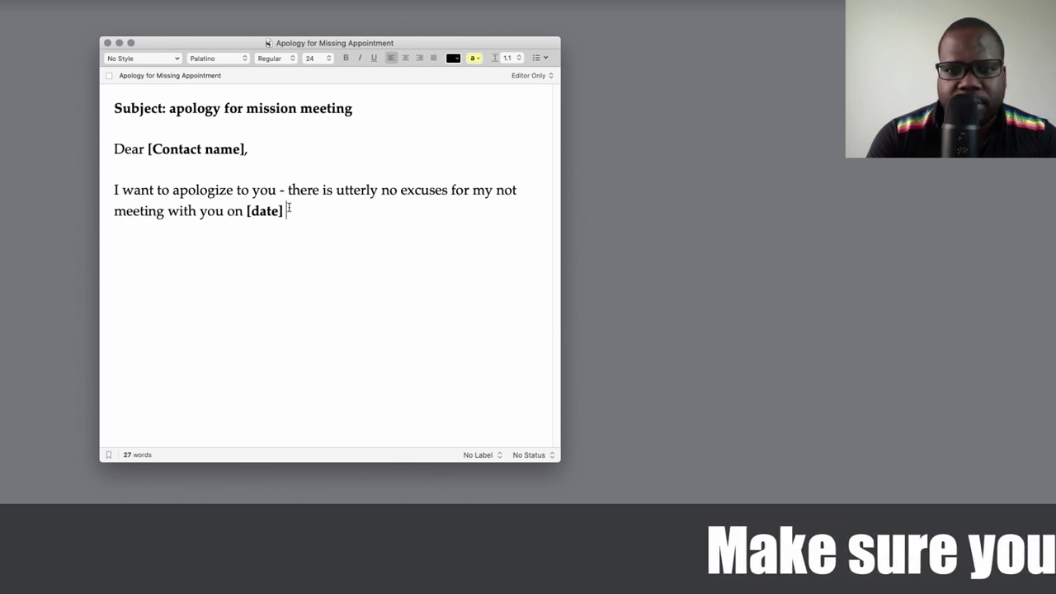
# Step: Finish the first body sentence after the date placeholder with "or at least not getting word to you."
pyautogui.write('or at ')
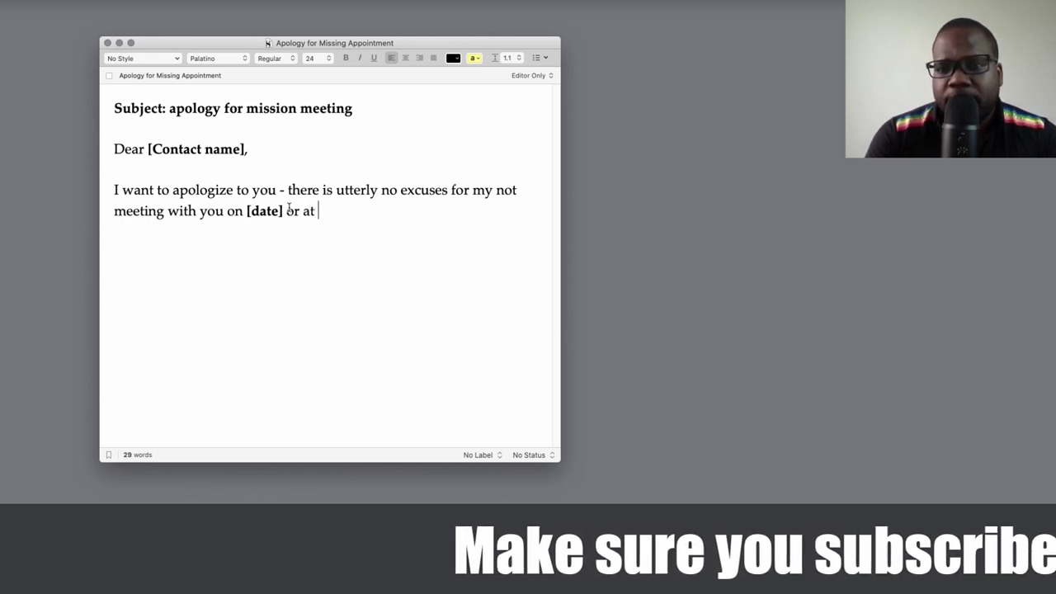
pyautogui.write('least not ')
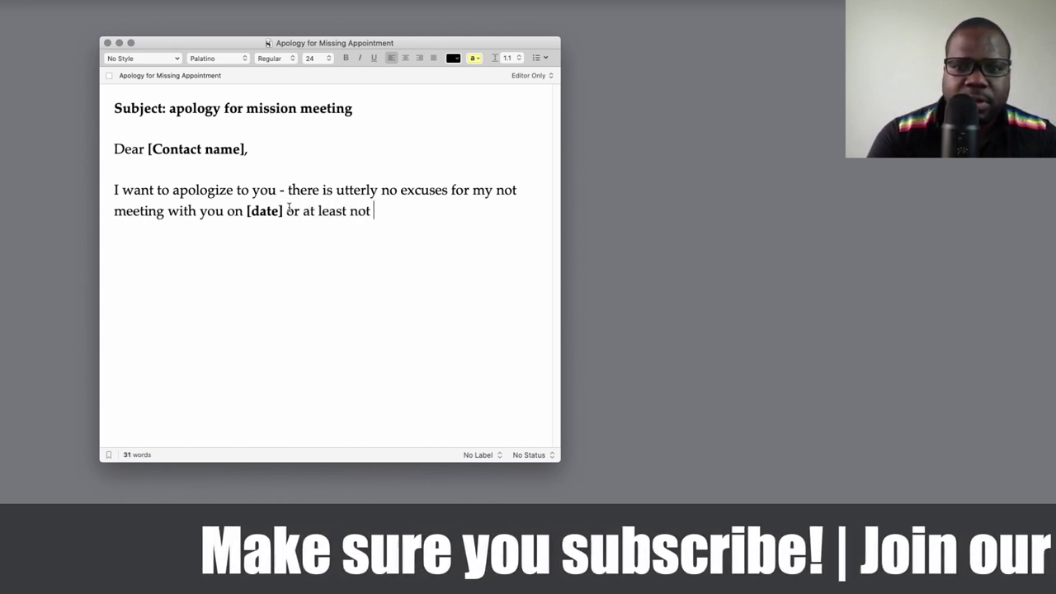
pyautogui.write('getting w')
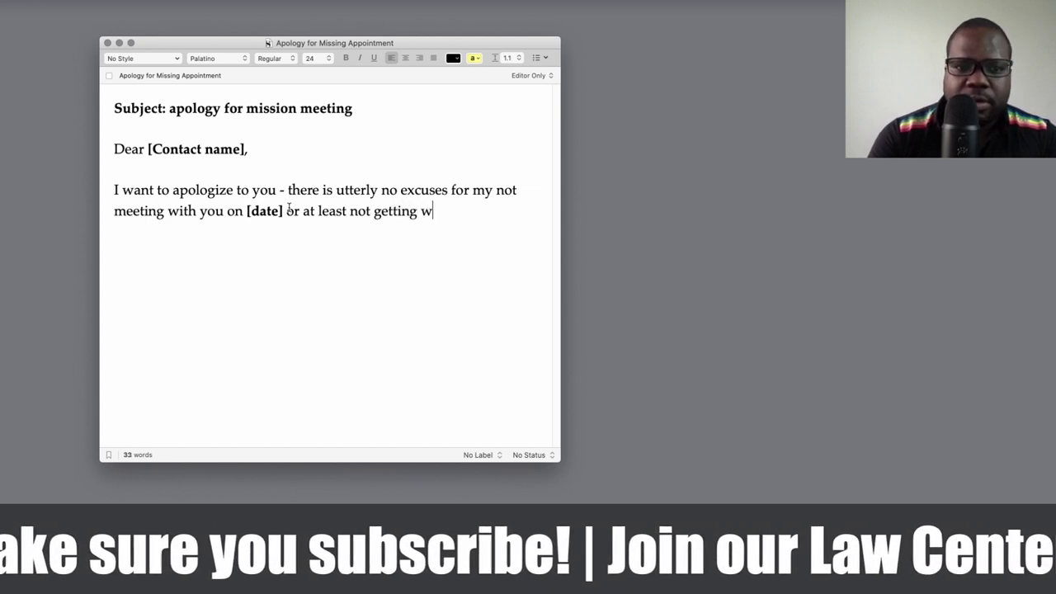
pyautogui.write('ord to ')
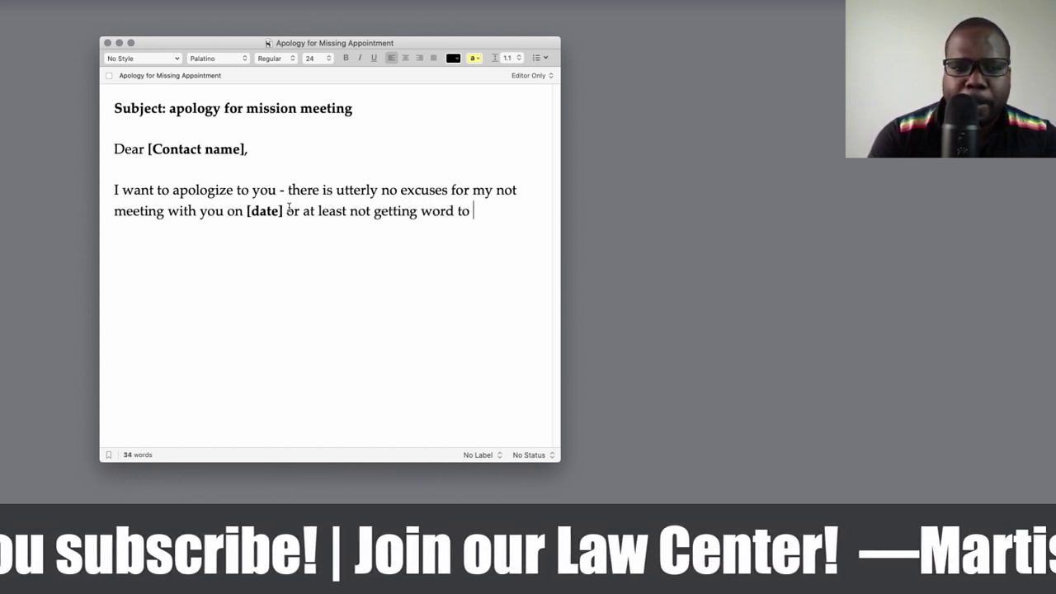
pyautogui.write('you.')
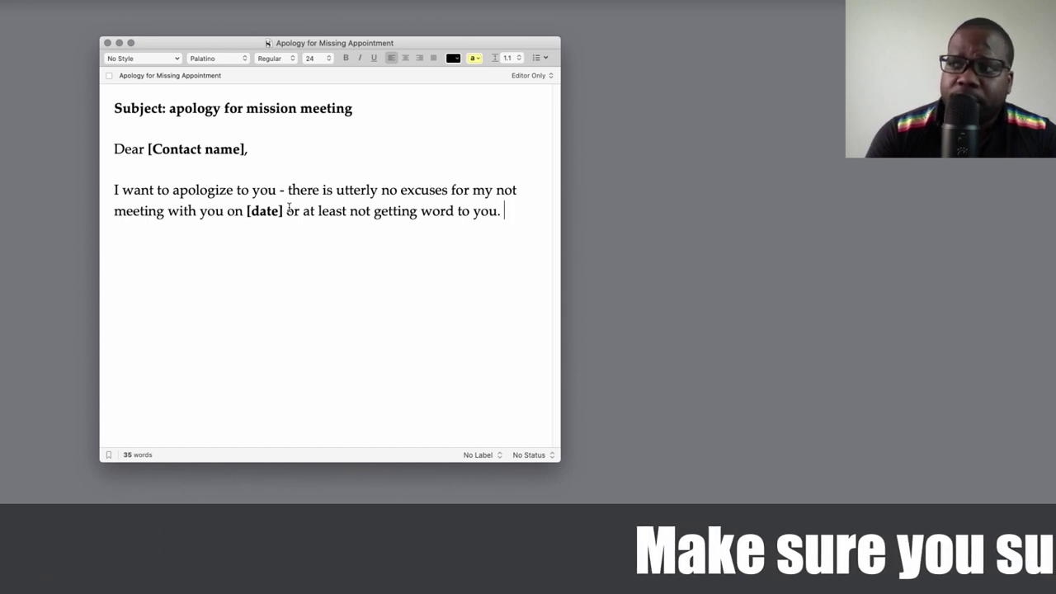
# Step: Start the second body sentence with "I had written the time and date down in my appointment book"
pyautogui.write('I had wr')
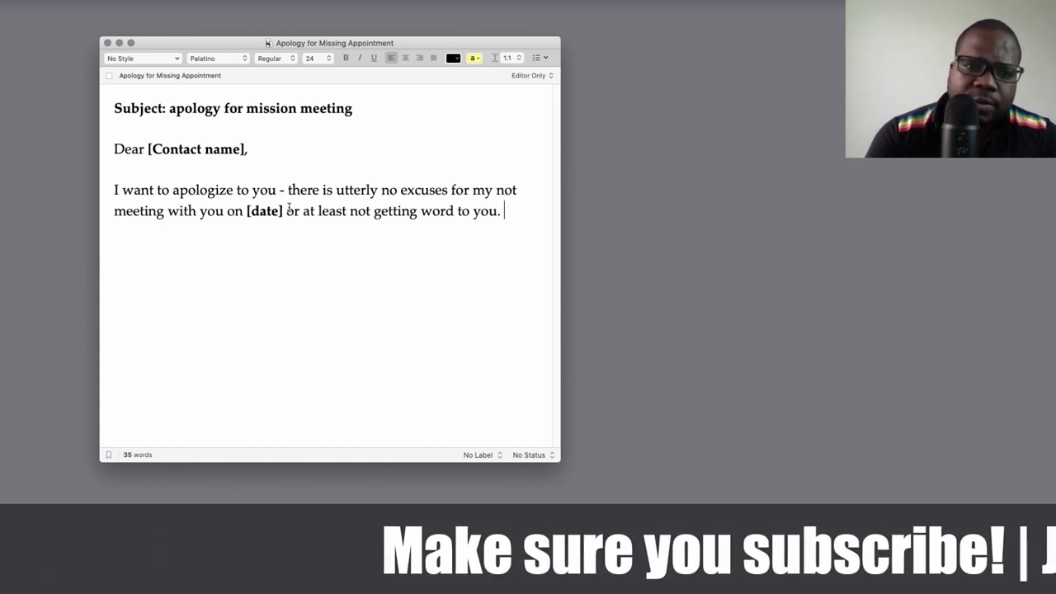
pyautogui.write('itten ')
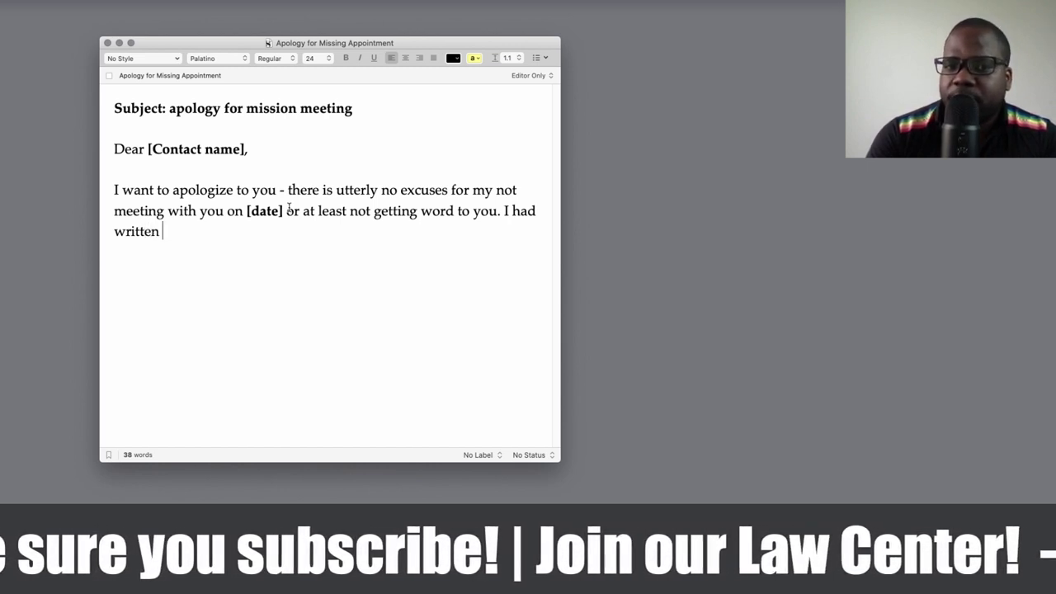
pyautogui.write(' the t')
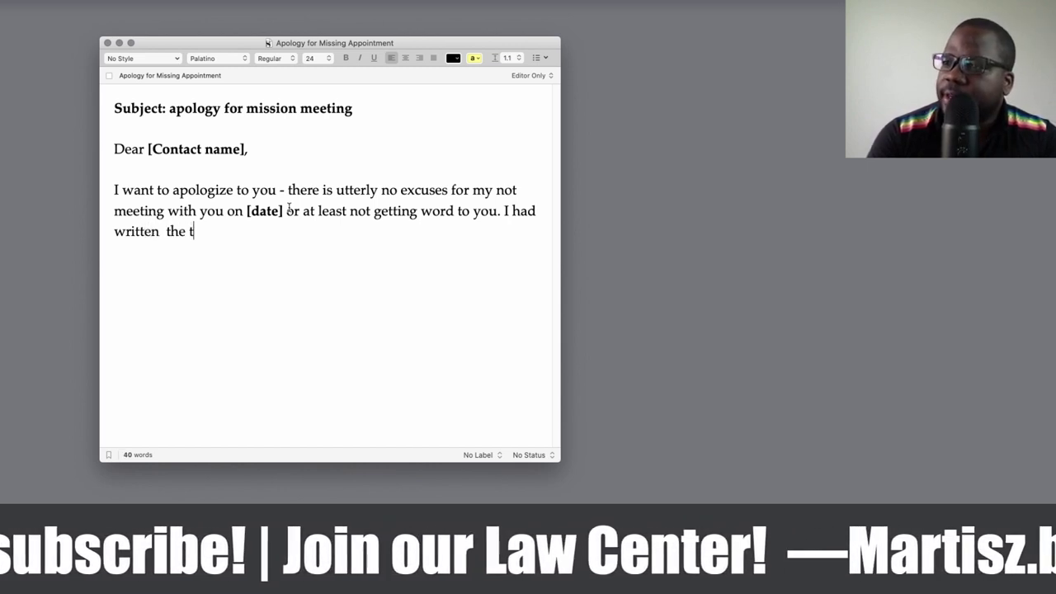
pyautogui.write('ime and dat')
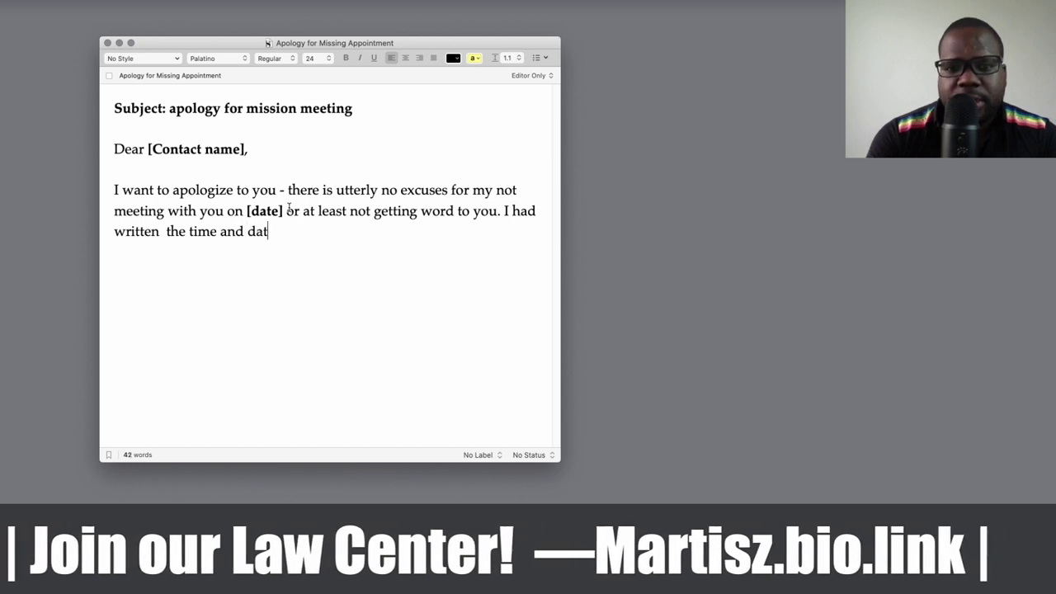
pyautogui.write('e down in my')
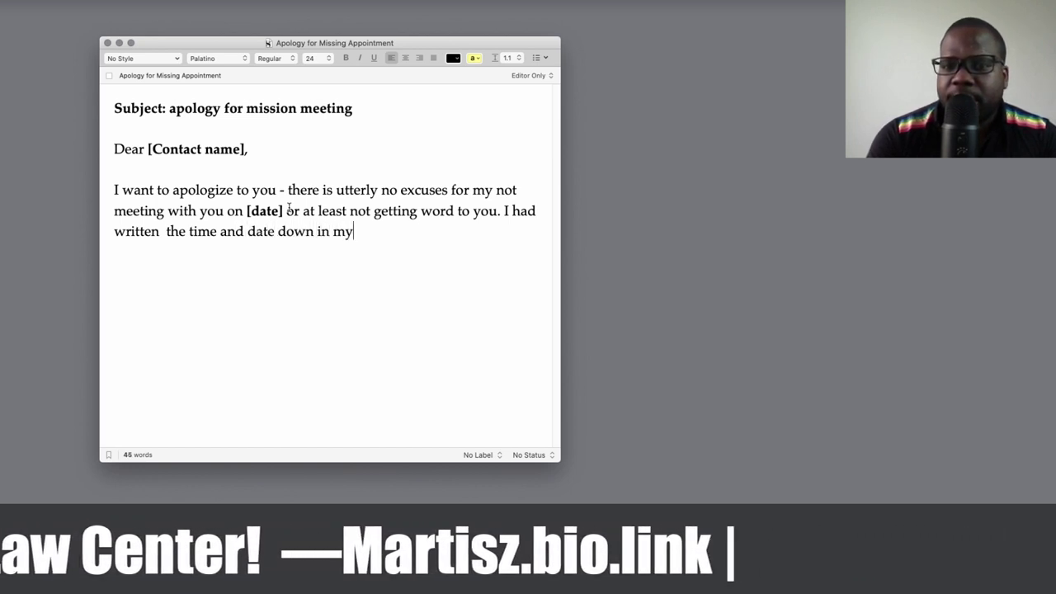
pyautogui.write(' appointment bok')
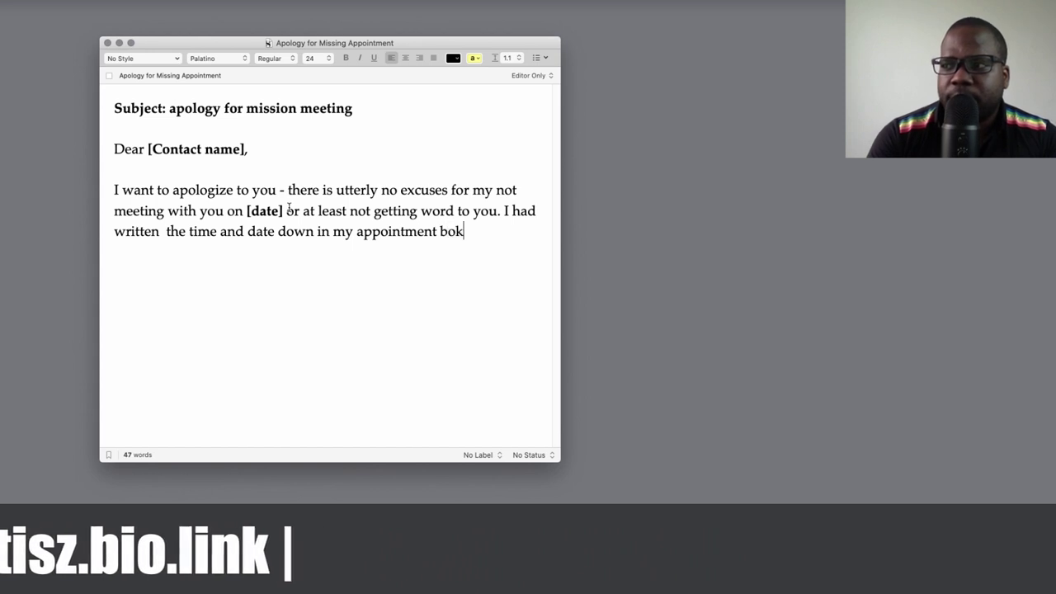
pyautogui.press('BackSpace')
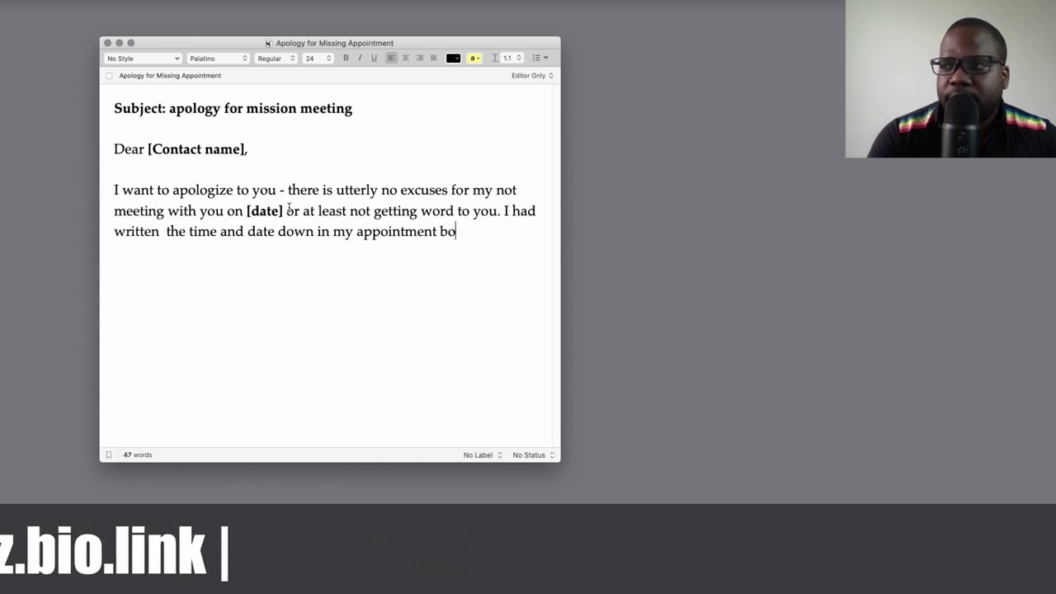
pyautogui.write('ok')
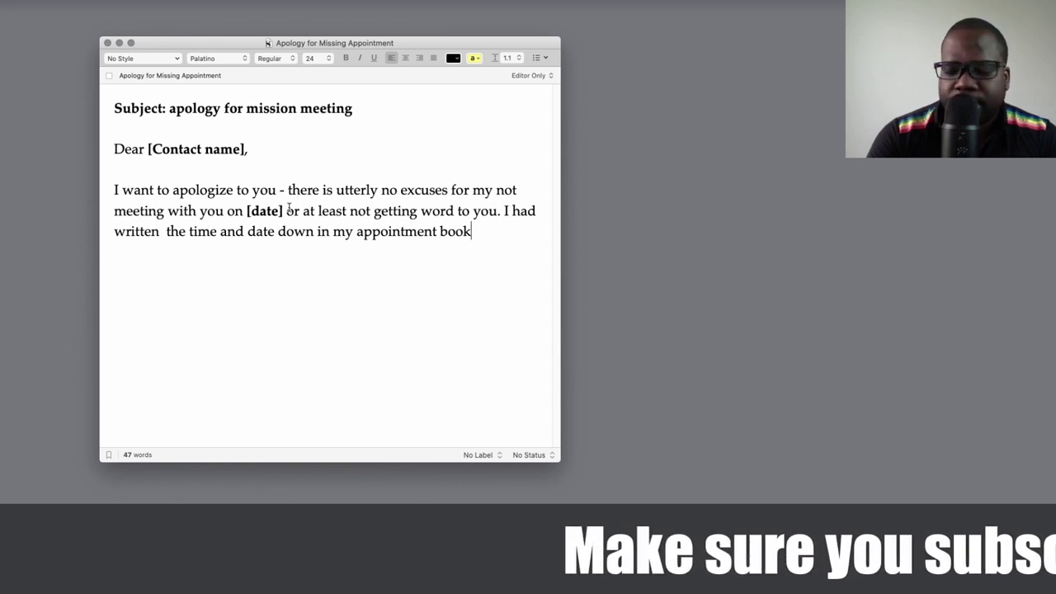
# Step: Complete the second sentence with ", but somehow I got the day mixed up." and start a new line
pyautogui.write(', but som')
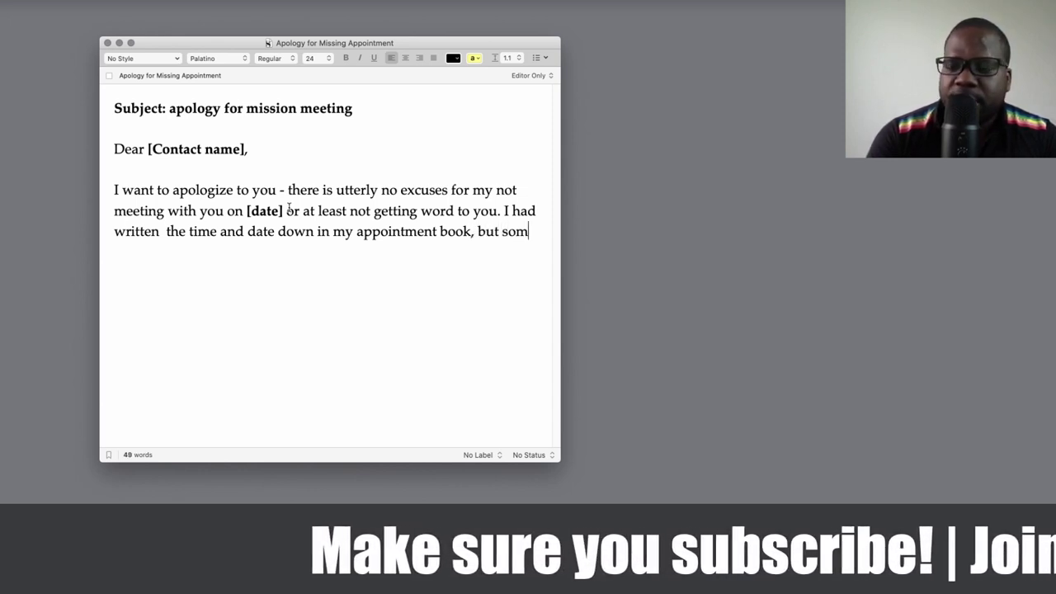
pyautogui.write('ehow I g')
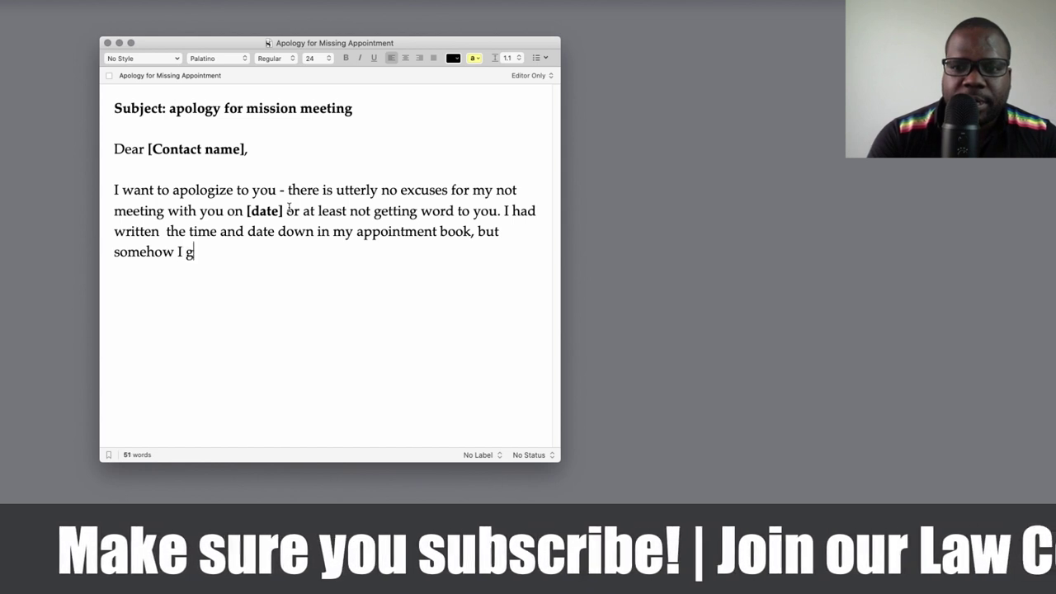
pyautogui.write('ot the day ')
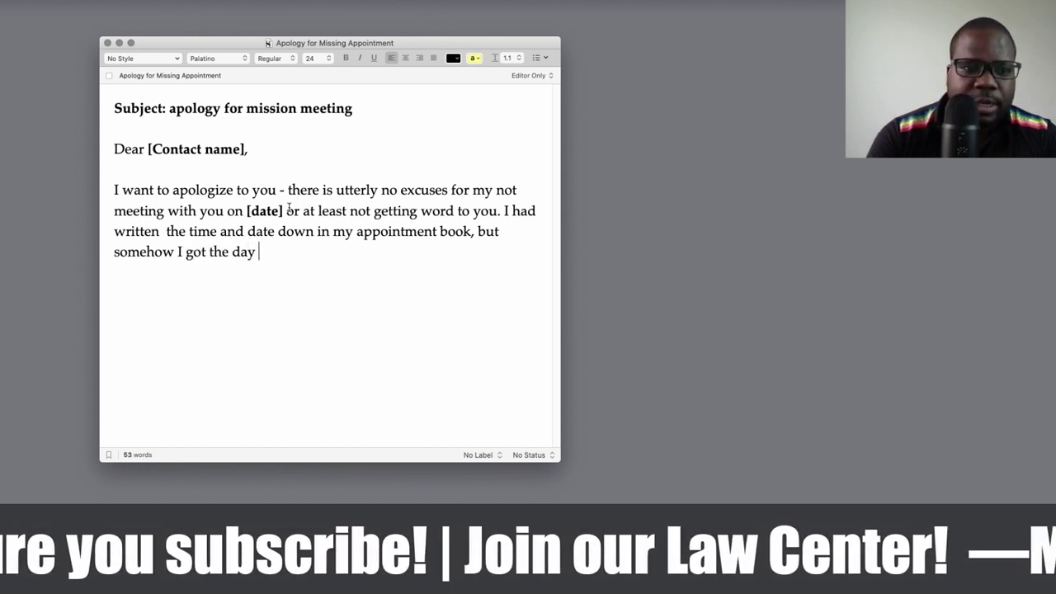
pyautogui.write('mixed up.')
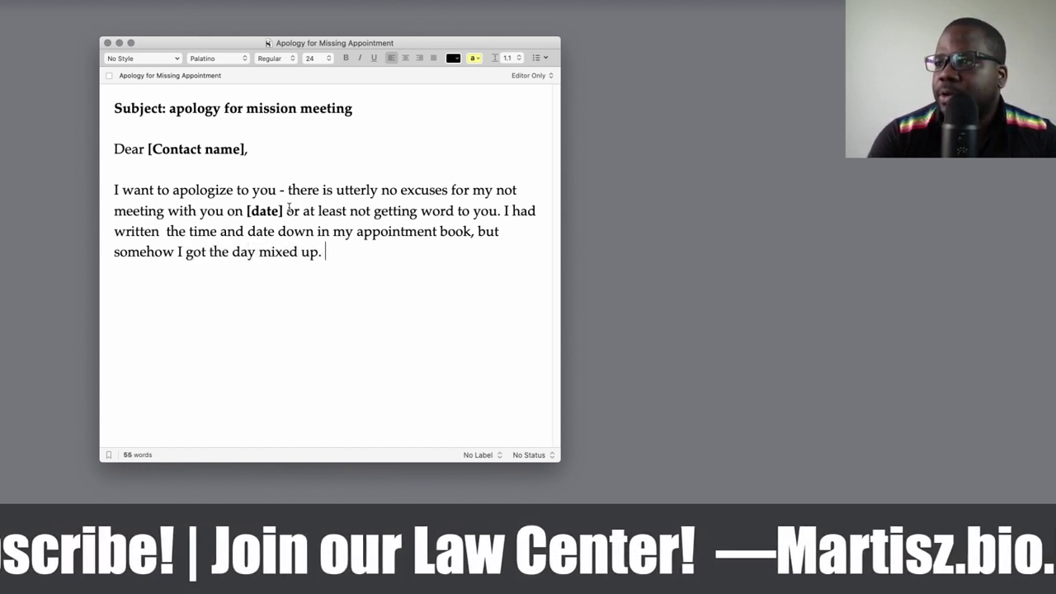
pyautogui.press('Return')
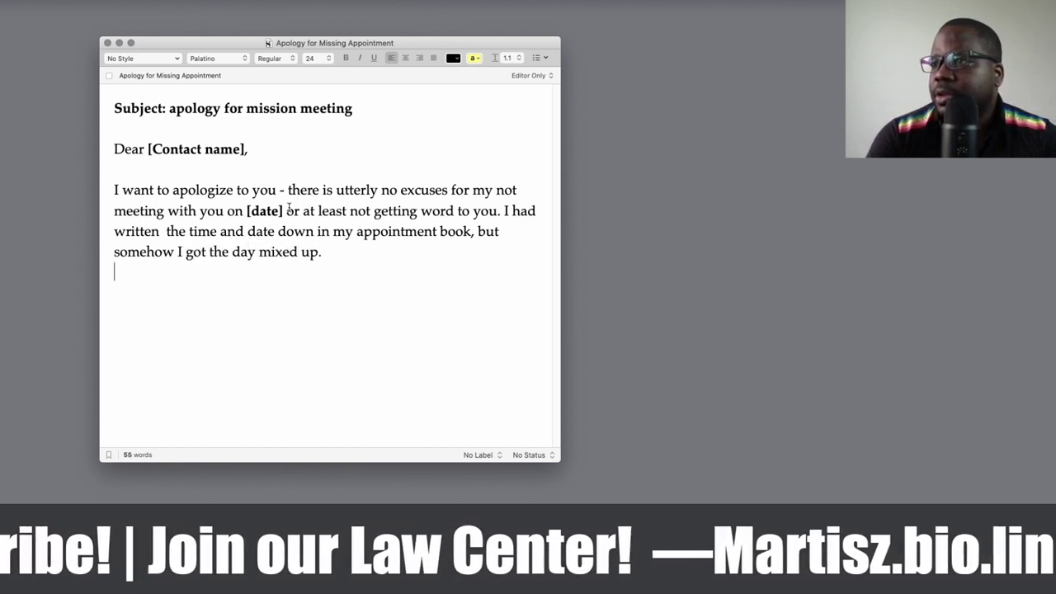
# Step: Turn "appointment book" into the bracketed placeholder "[appointment book/calander]" in the second sentence
pyautogui.click(362, 232)
pyautogui.write('[')
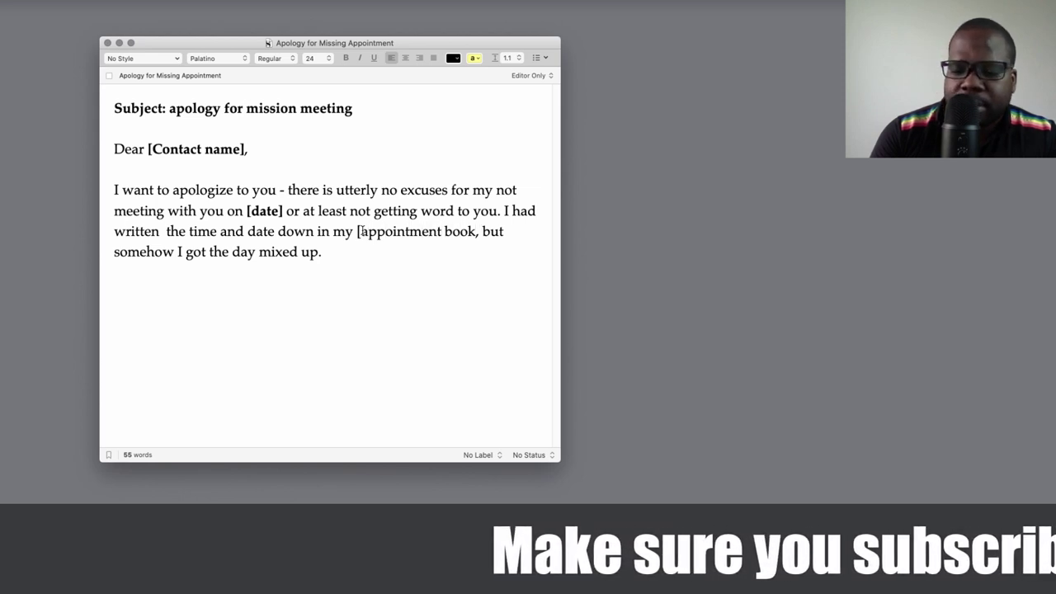
pyautogui.write('/ calander')
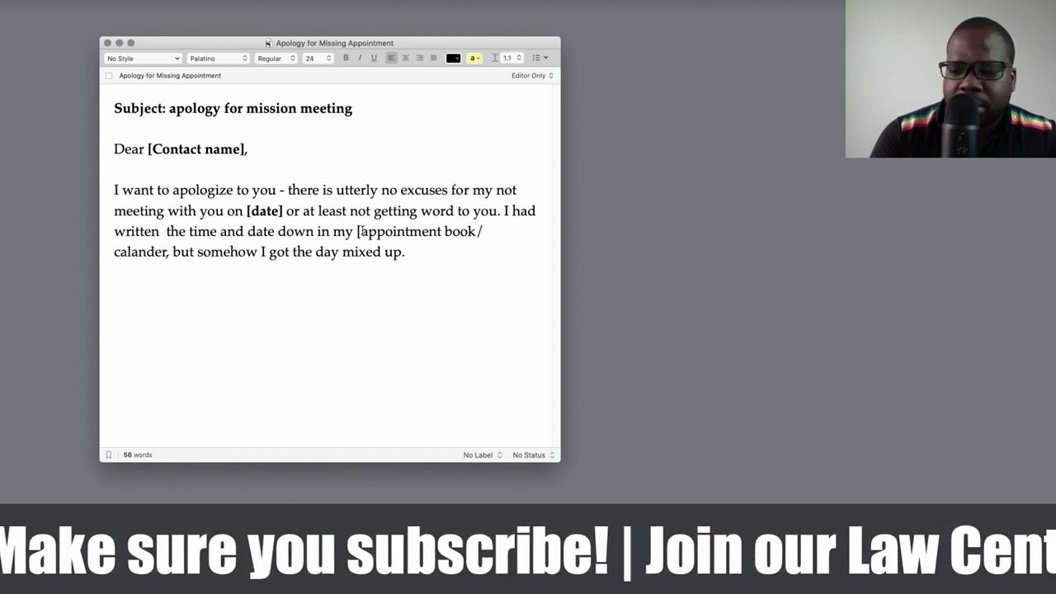
pyautogui.write(']')
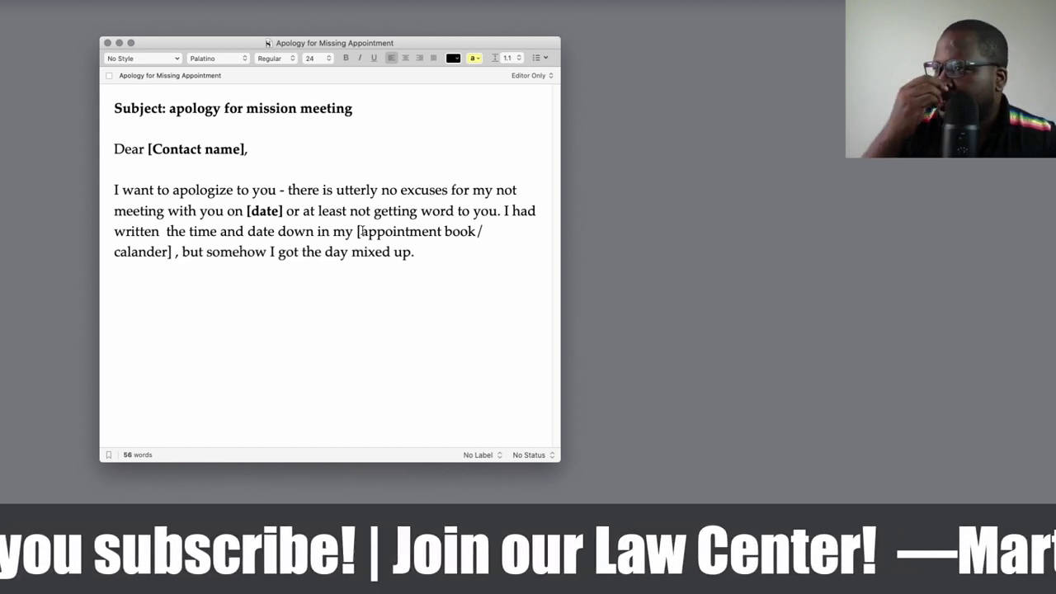
# Step: Make the "[appointment book/calander]" placeholder in the second body sentence bold
pyautogui.hotkey('shift', 'Left')
pyautogui.hotkey('shift', 'Left')
pyautogui.hotkey('shift', 'Left')
pyautogui.hotkey('shift', 'Left')
pyautogui.hotkey('shift', 'Left')
pyautogui.hotkey('shift', 'Left')
pyautogui.hotkey('shift', 'Left')
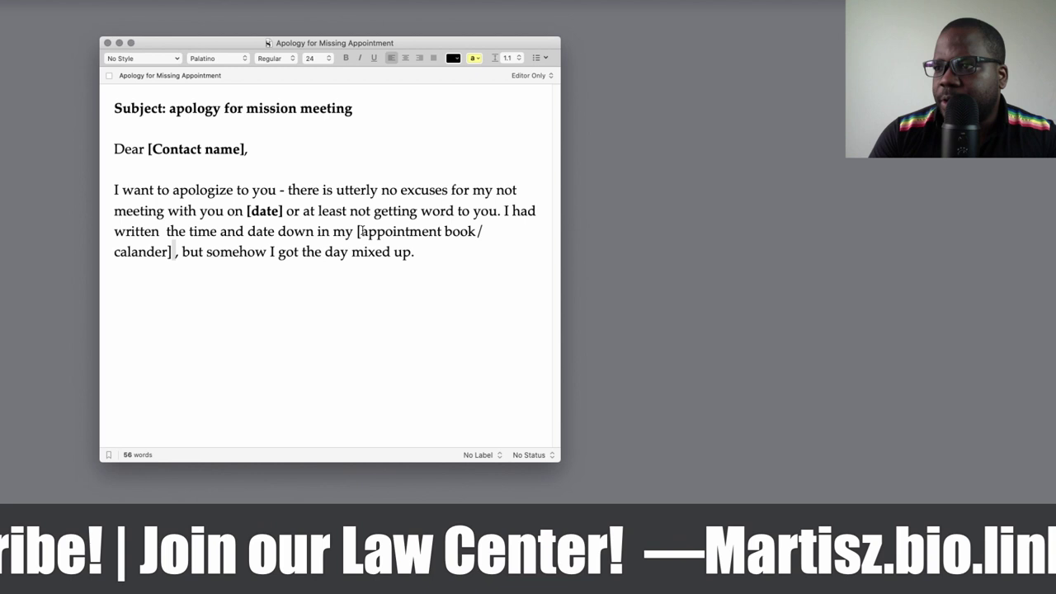
pyautogui.hotkey('shift', 'Left')
pyautogui.hotkey('shift', 'Left')
pyautogui.hotkey('shift', 'Left')
pyautogui.hotkey('shift', 'Left')
pyautogui.hotkey('shift', 'Left')
pyautogui.hotkey('shift', 'Left')
pyautogui.hotkey('shift', 'Left')
pyautogui.hotkey('shift', 'Left')
pyautogui.hotkey('shift', 'Left')
pyautogui.hotkey('shift', 'Left')
pyautogui.hotkey('shift', 'Left')
pyautogui.hotkey('shift', 'Left')
pyautogui.hotkey('shift', 'Left')
pyautogui.hotkey('shift', 'Left')
pyautogui.hotkey('shift', 'Left')
pyautogui.hotkey('shift', 'Left')
pyautogui.hotkey('shift', 'Left')
pyautogui.hotkey('shift', 'Left')
pyautogui.hotkey('shift', 'Left')
pyautogui.hotkey('shift', 'Left')
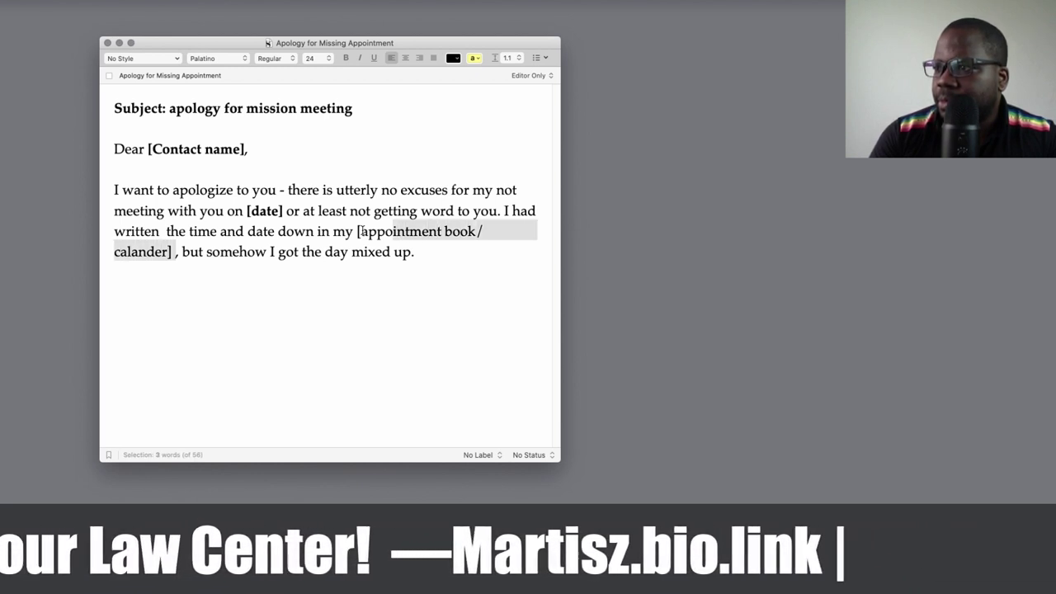
pyautogui.press('super+b')
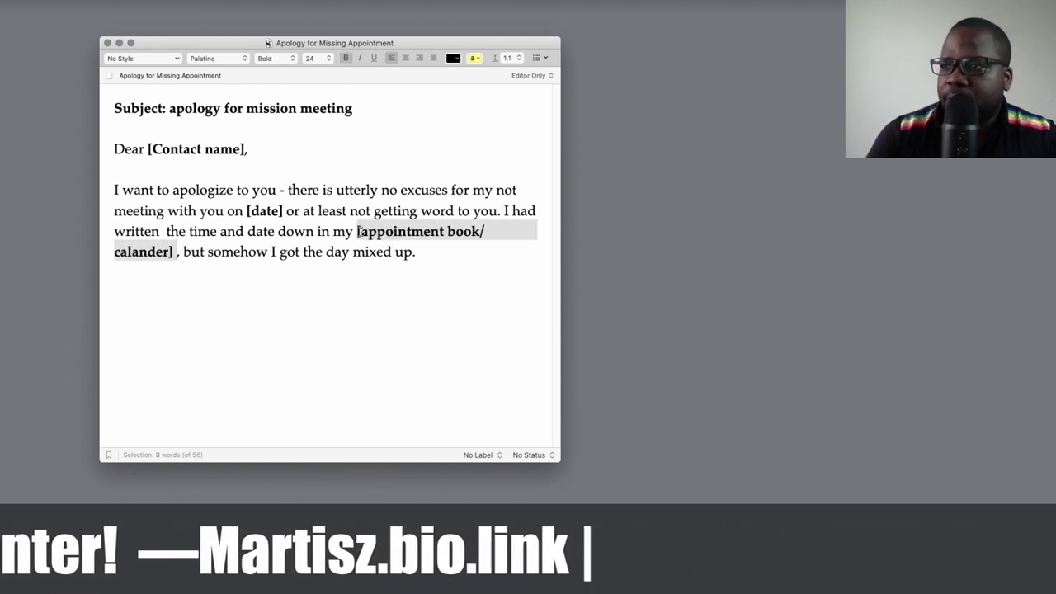
pyautogui.click(355, 255)
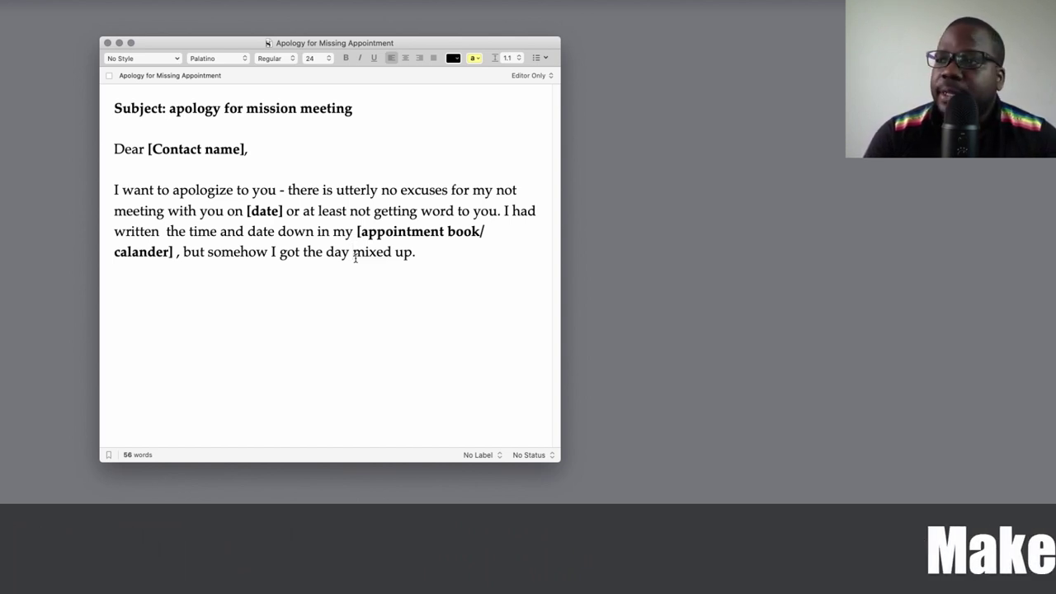
# Step: Start a second body paragraph with "Please forgive me. I am anxious to see you and will call to reschedule a new time."
pyautogui.click(437, 253)
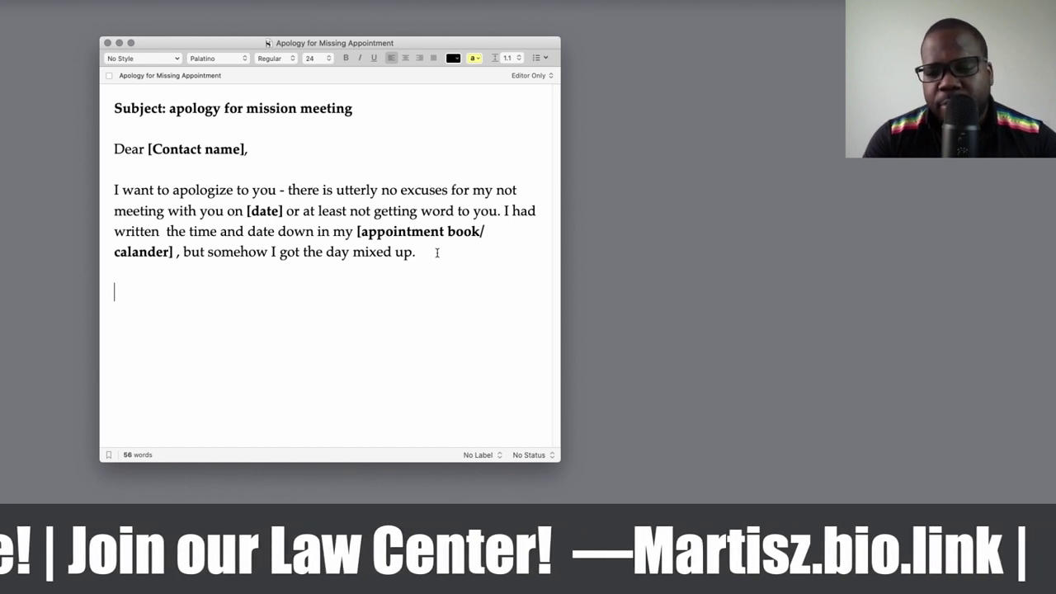
pyautogui.write('Please fo')
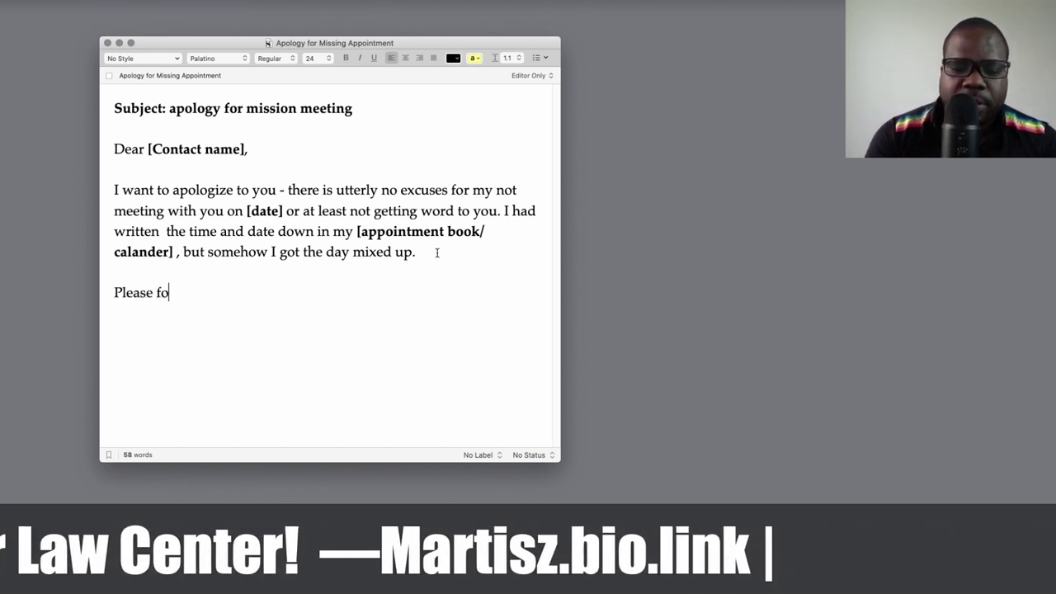
pyautogui.write('rgive me')
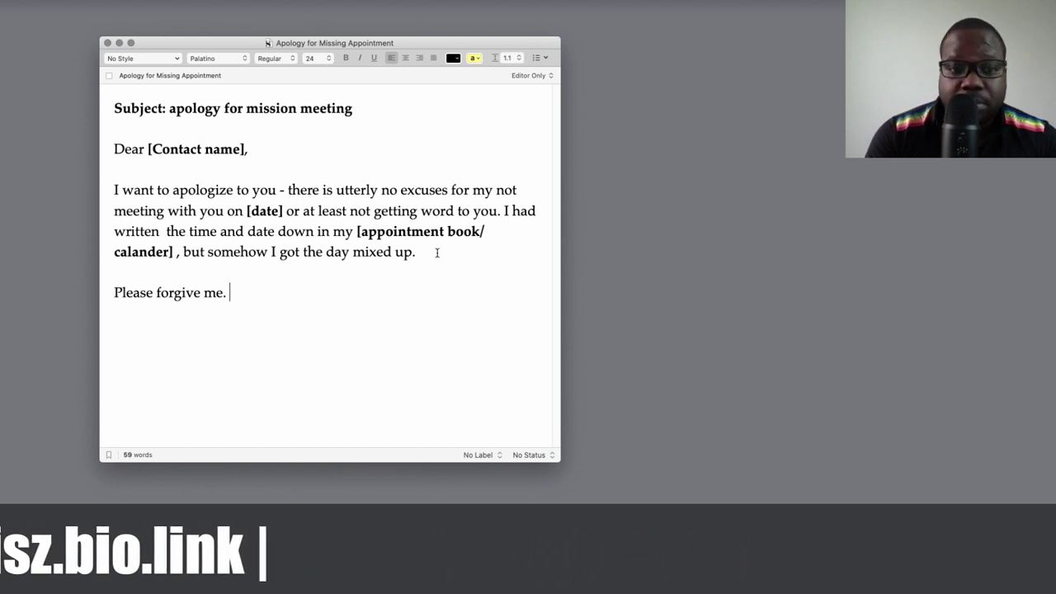
pyautogui.write('. I am a')
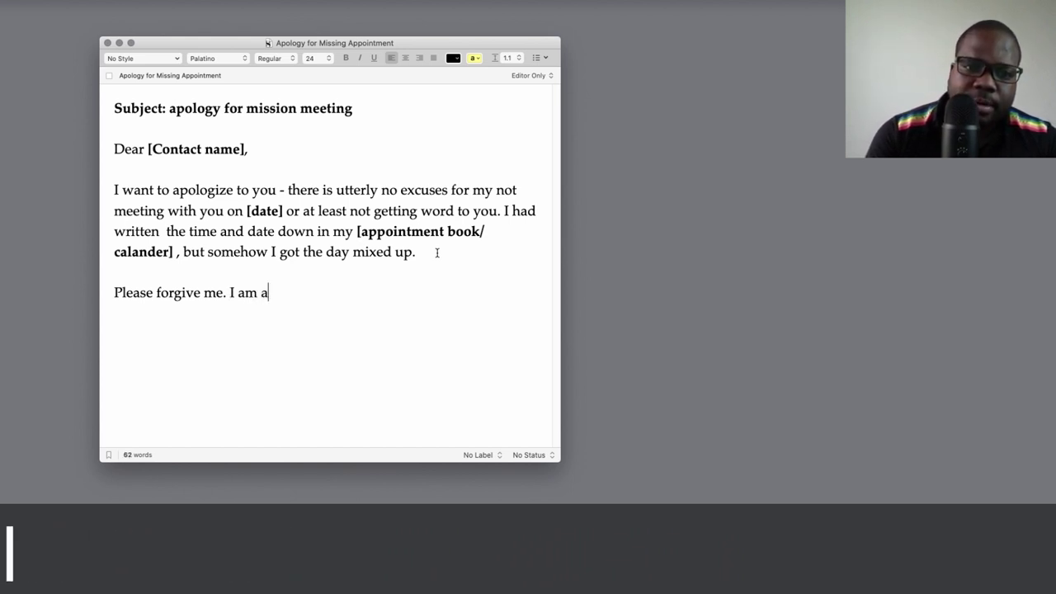
pyautogui.write('nxi')
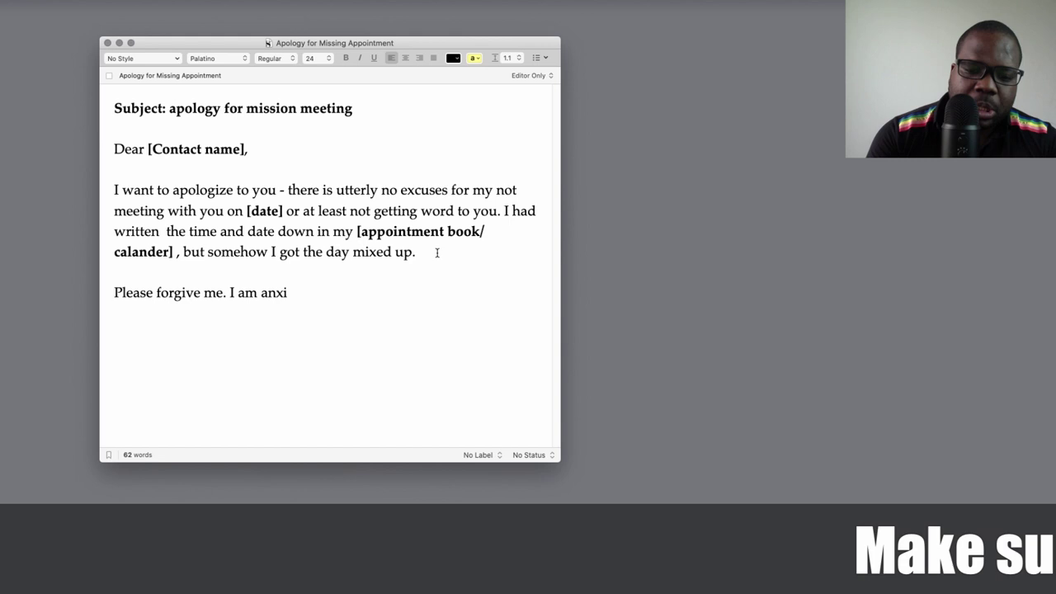
pyautogui.write('ous ')
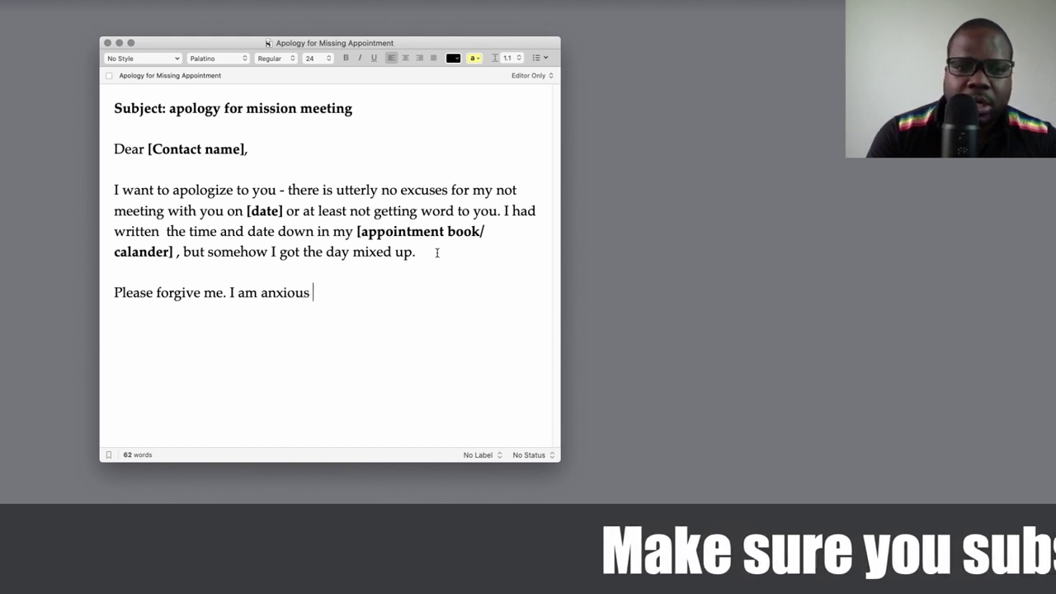
pyautogui.write('to see you and w')
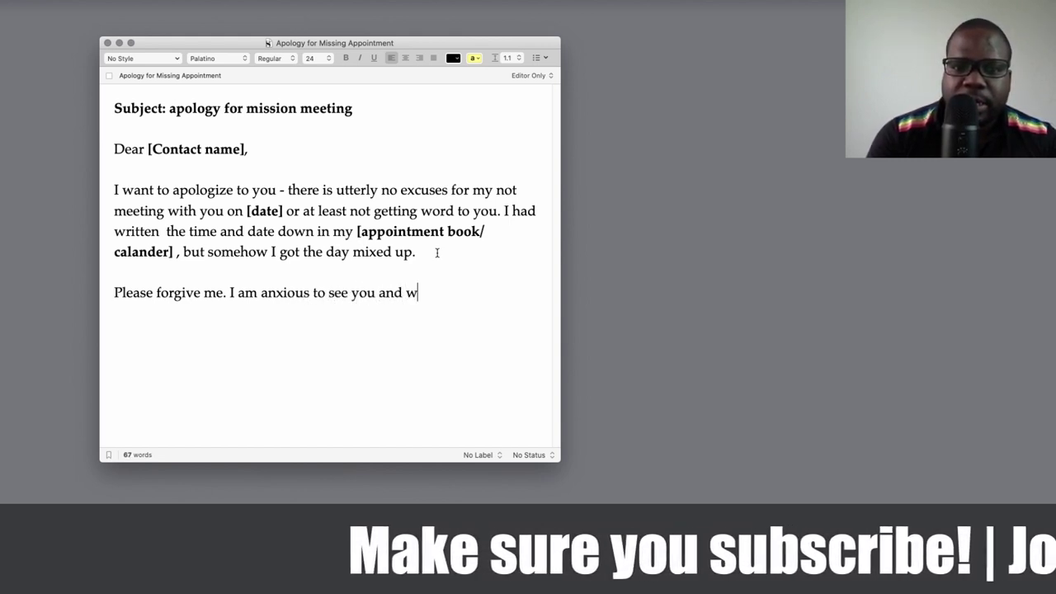
pyautogui.write('ill call to res')
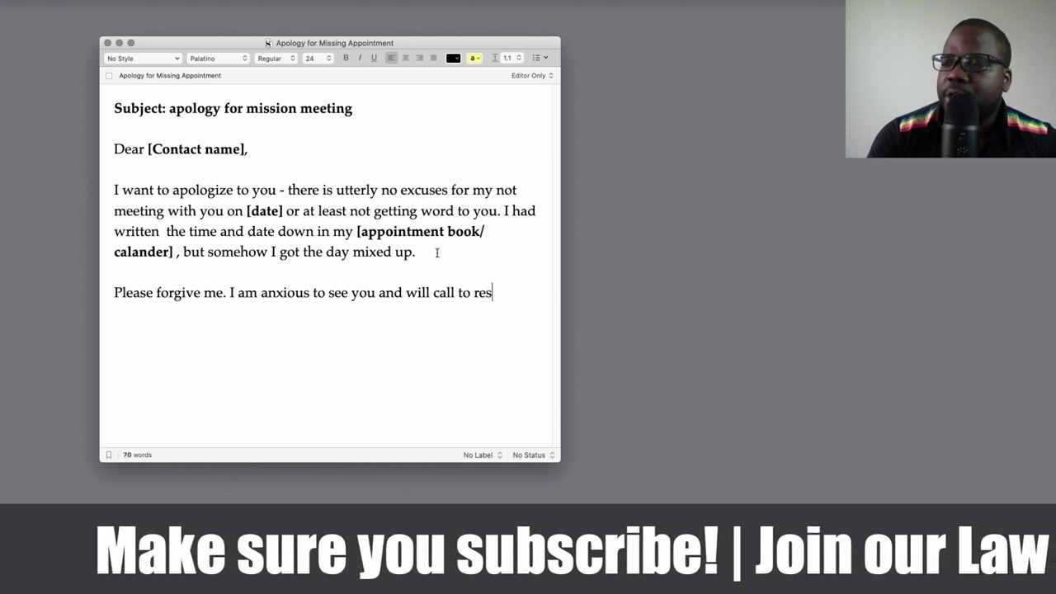
pyautogui.write('chedule a ne w')
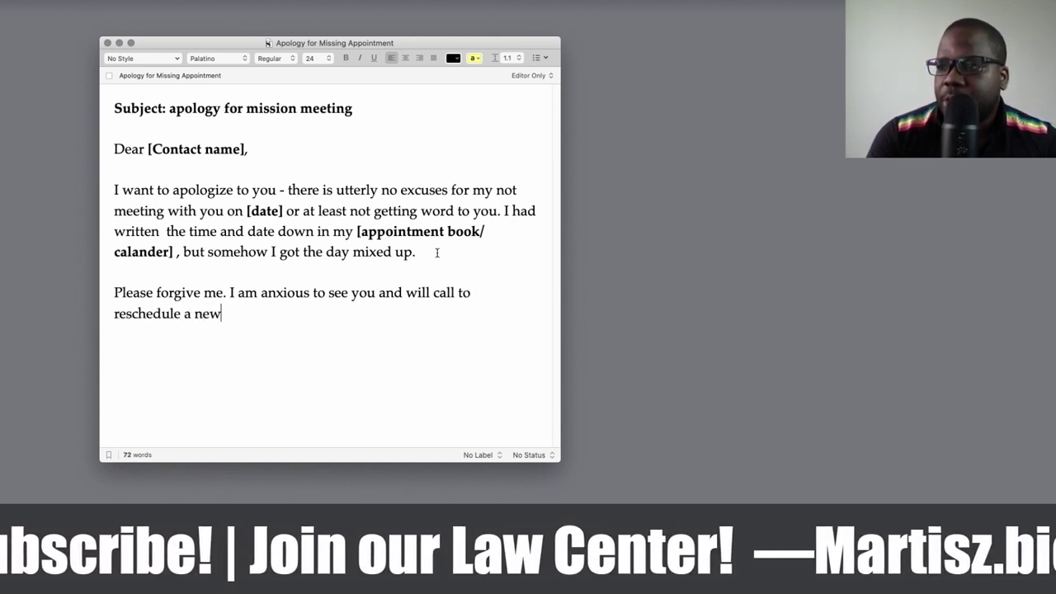
pyautogui.write(' time. ')
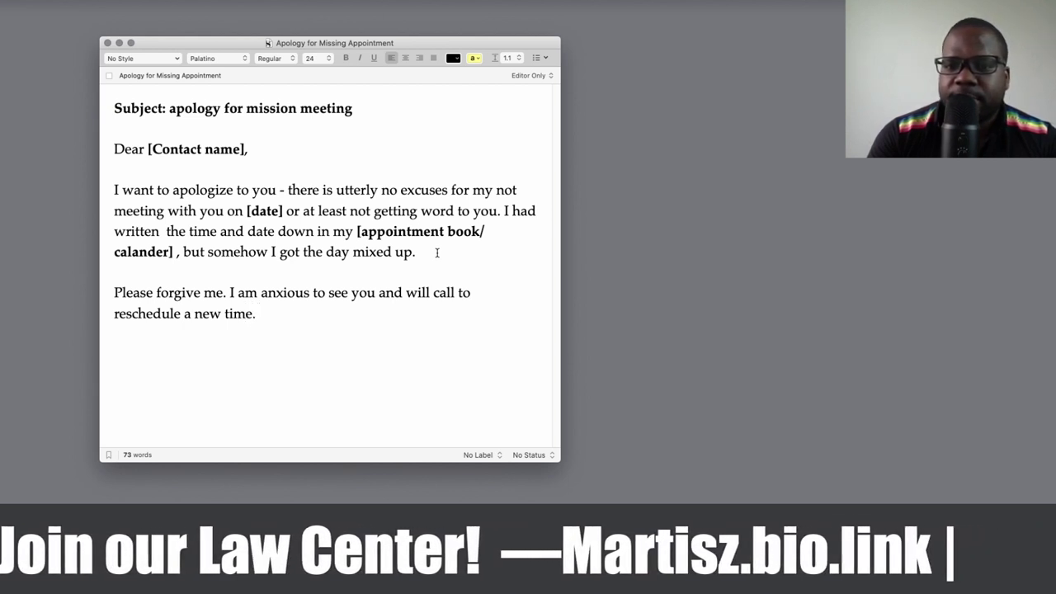
# Step: Finish the second body paragraph with the sentence "I will not disappoint you this time."
pyautogui.write('I will not diss')
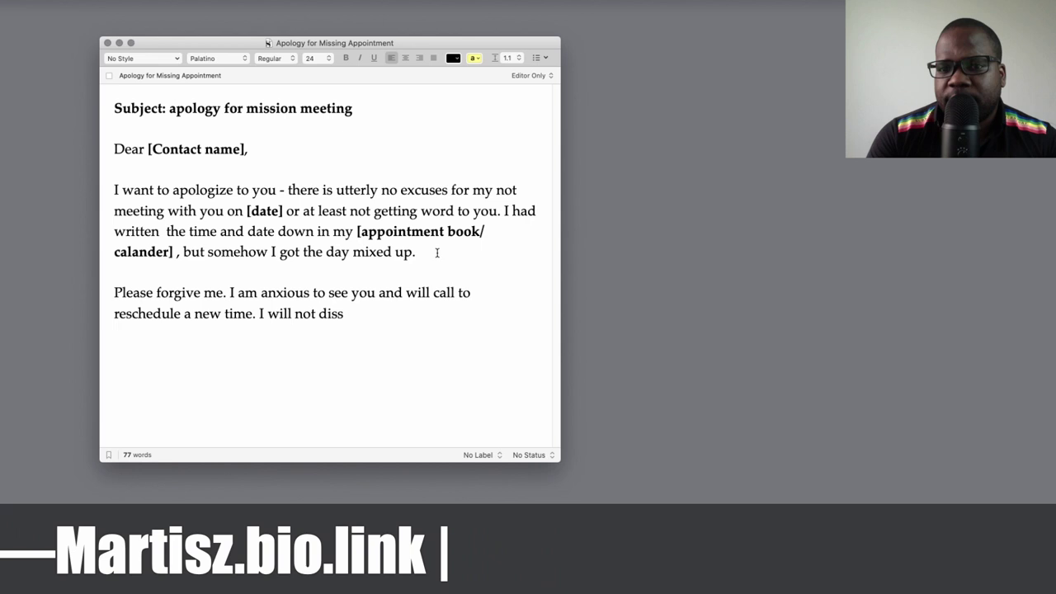
pyautogui.press('BackSpace')
pyautogui.write('appo')
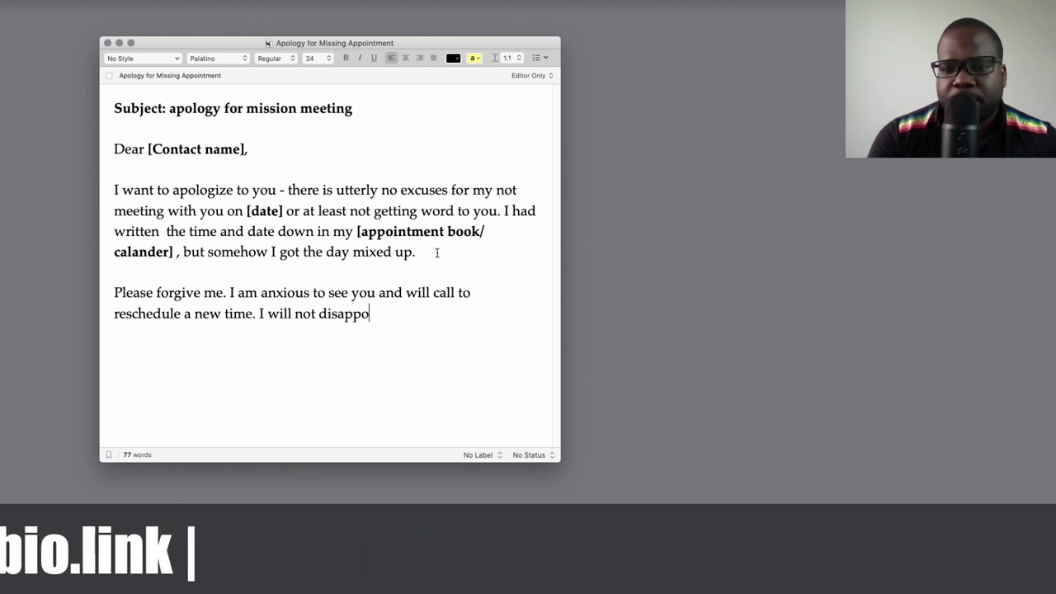
pyautogui.write('int ')
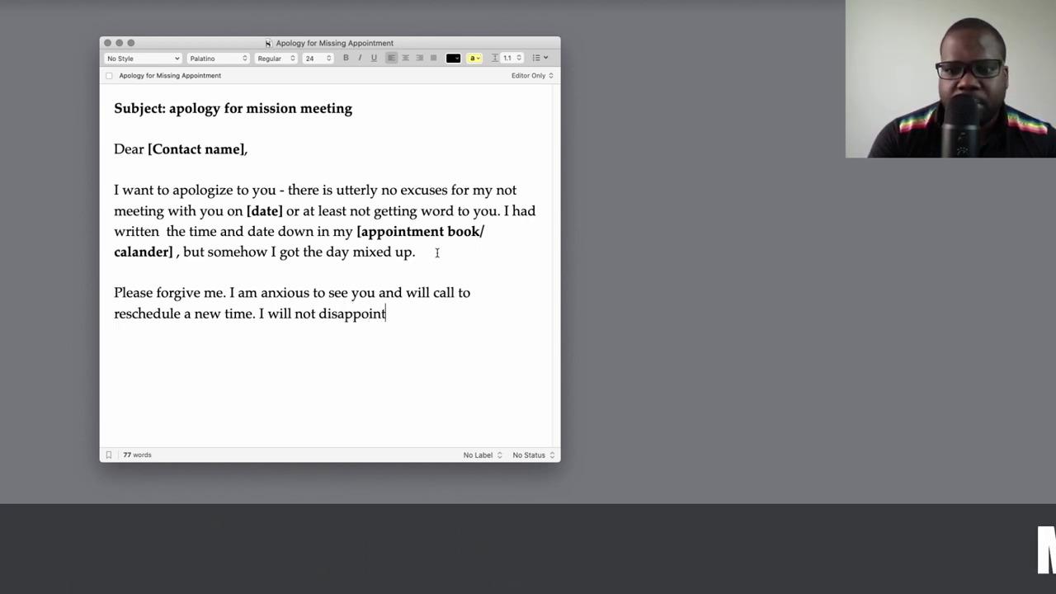
pyautogui.write('you this time.')
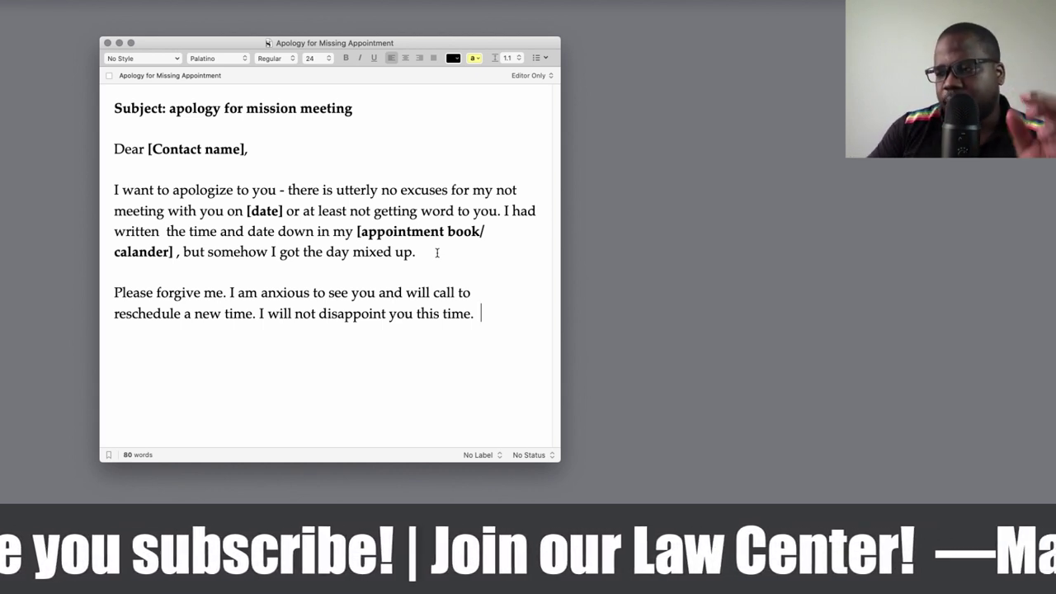
pyautogui.hotkey('shift', 'Up')
pyautogui.hotkey('shift', 'Up')
pyautogui.hotkey('shift', 'Up')
pyautogui.hotkey('shift', 'Up')
pyautogui.hotkey('shift', 'Up')
pyautogui.hotkey('shift', 'Up')
pyautogui.hotkey('shift', 'Up')
pyautogui.hotkey('shift', 'Up')
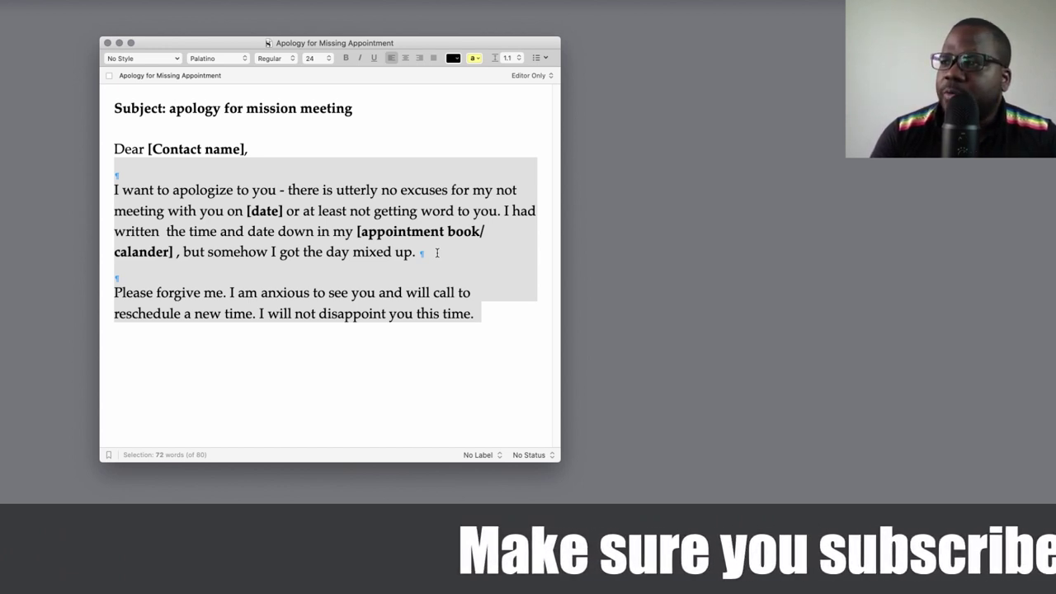
# Step: Add a bold signature block below the body with the lines "Your name", "Company", "Phone number:" and "Telegram:" followed by the sender's handle
pyautogui.press('super+Down')
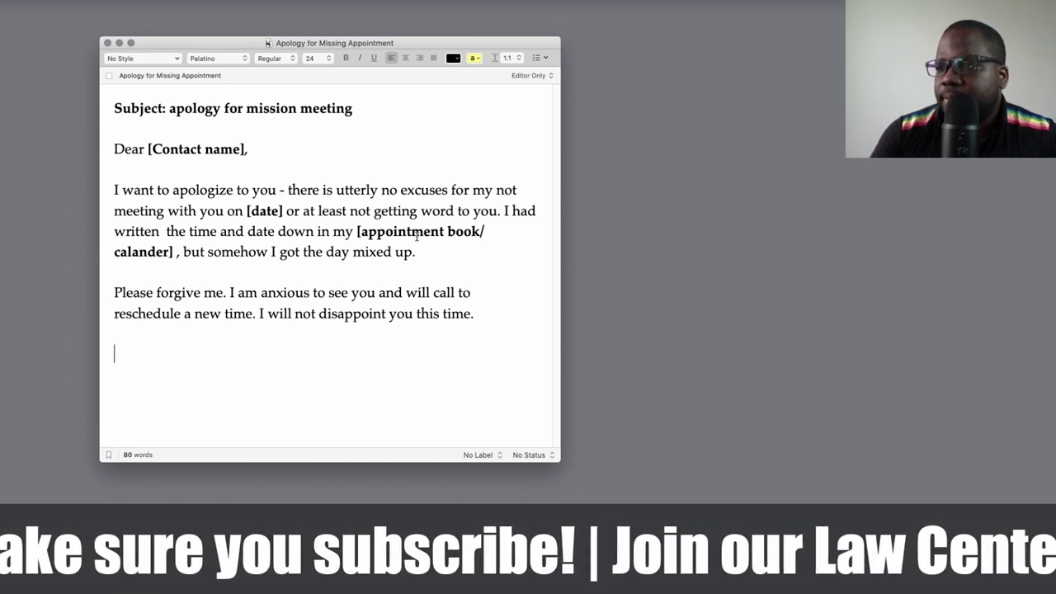
pyautogui.click(62, 239)
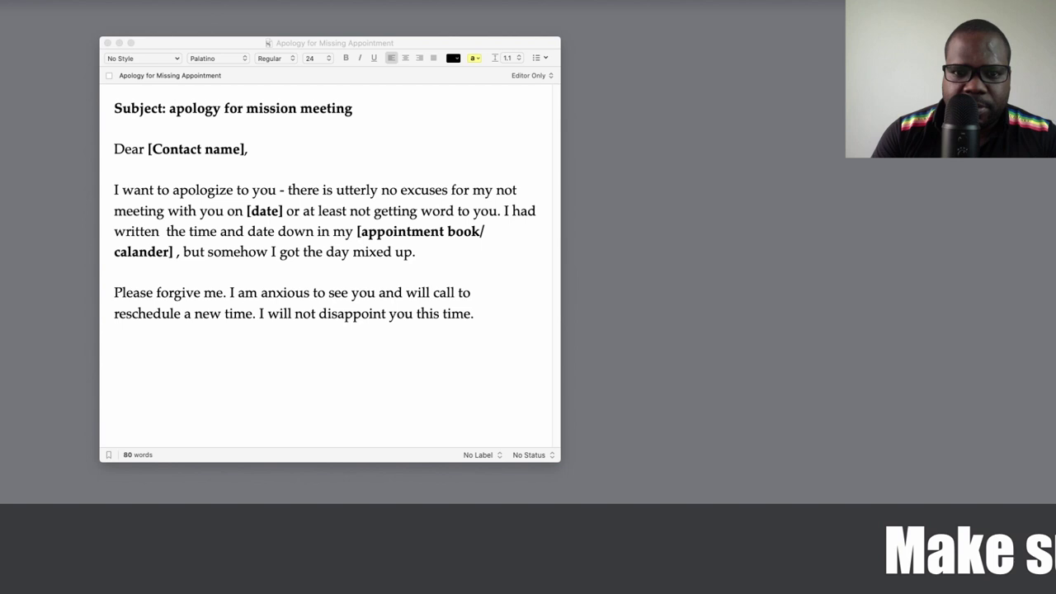
pyautogui.click(179, 378)
pyautogui.write('Your name Company Phone number: Telegram: @martisz')
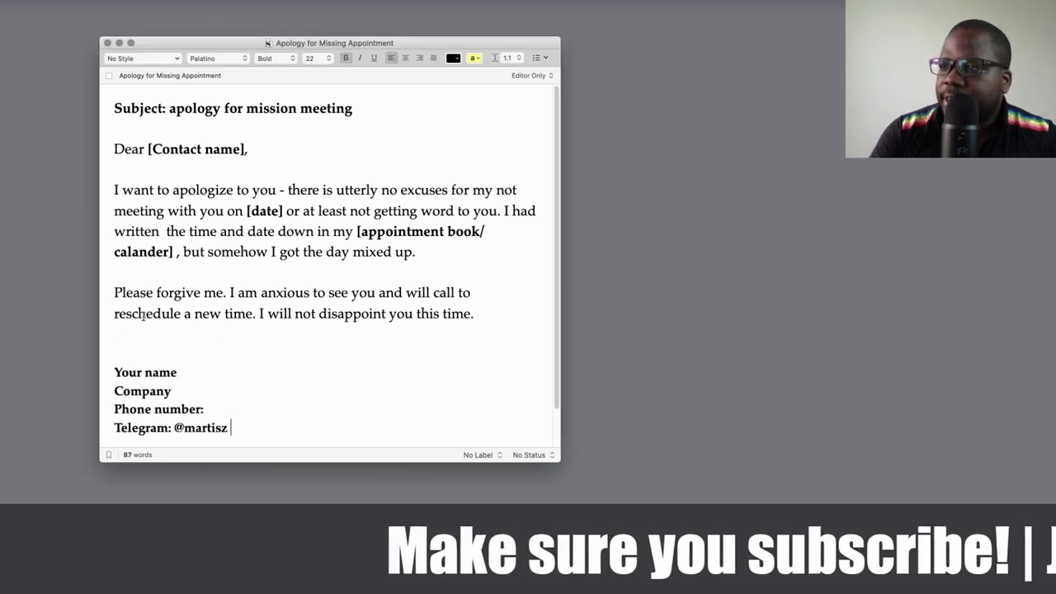